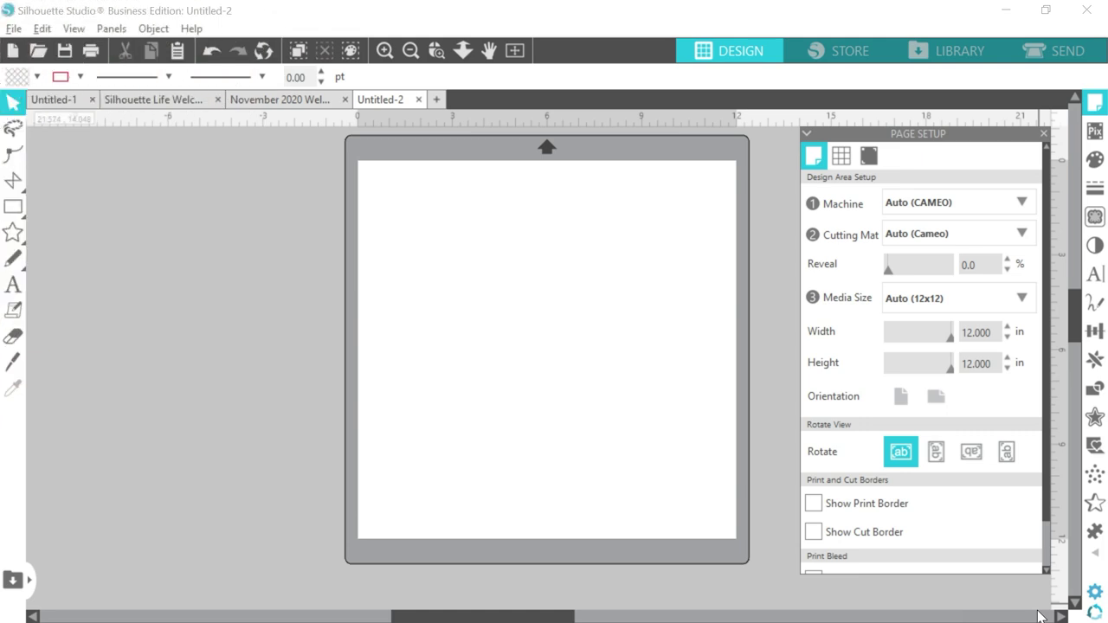
Open the PixScan panel in the blank new document instead of page setup
{"action": "left_click", "coordinate": [1095, 131]}
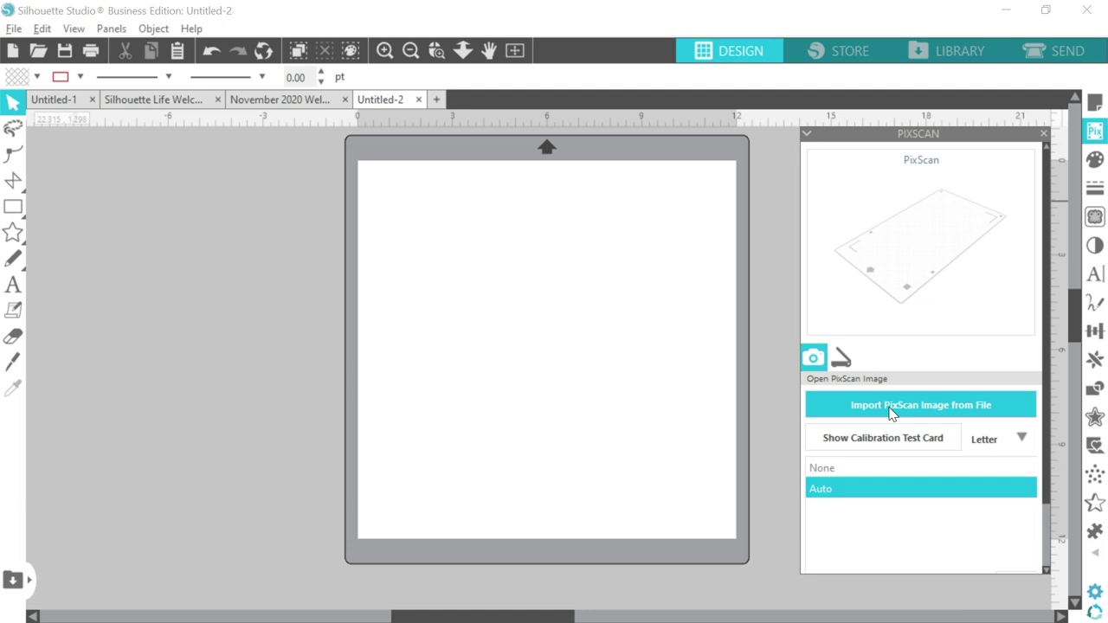
{"action": "left_click", "coordinate": [892, 413]}
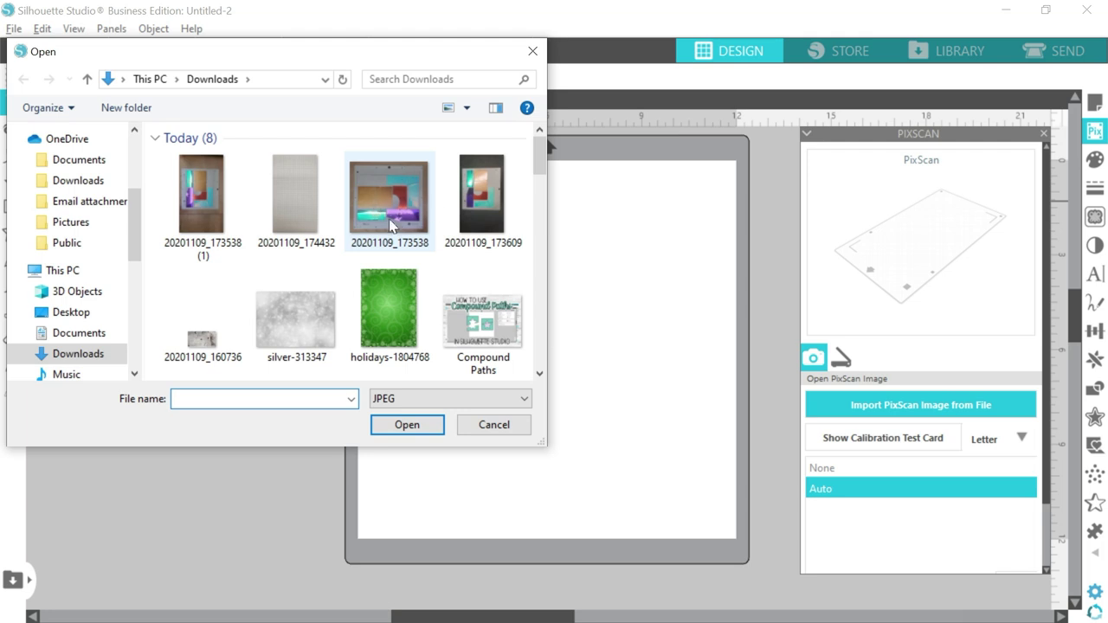
Try importing photo 20201109_173538 (1), then cancel at the no-calibration warning
{"action": "double_click", "coordinate": [195, 208]}
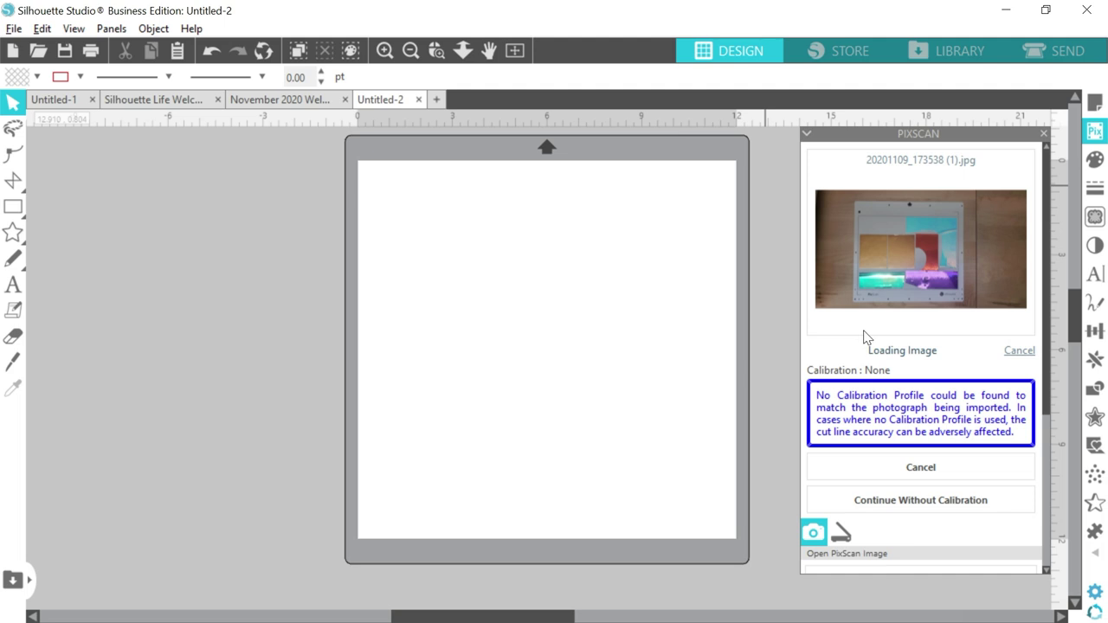
{"action": "left_click", "coordinate": [1019, 351]}
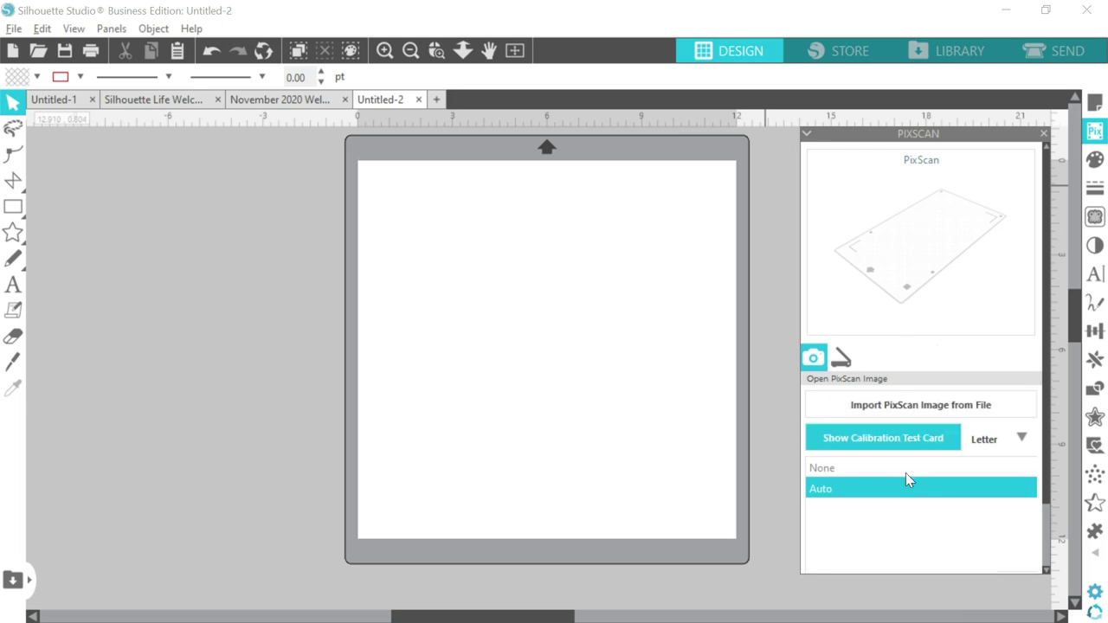
Open the Letter-size PixScan calibration test card as a new document
{"action": "left_click", "coordinate": [911, 439]}
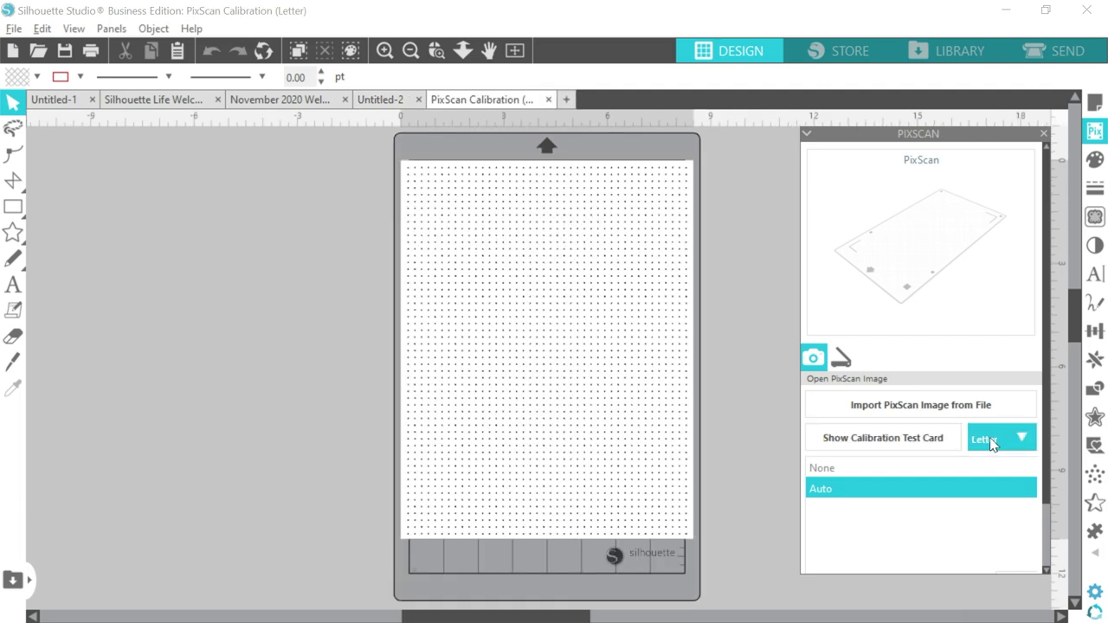
{"action": "left_click", "coordinate": [992, 443]}
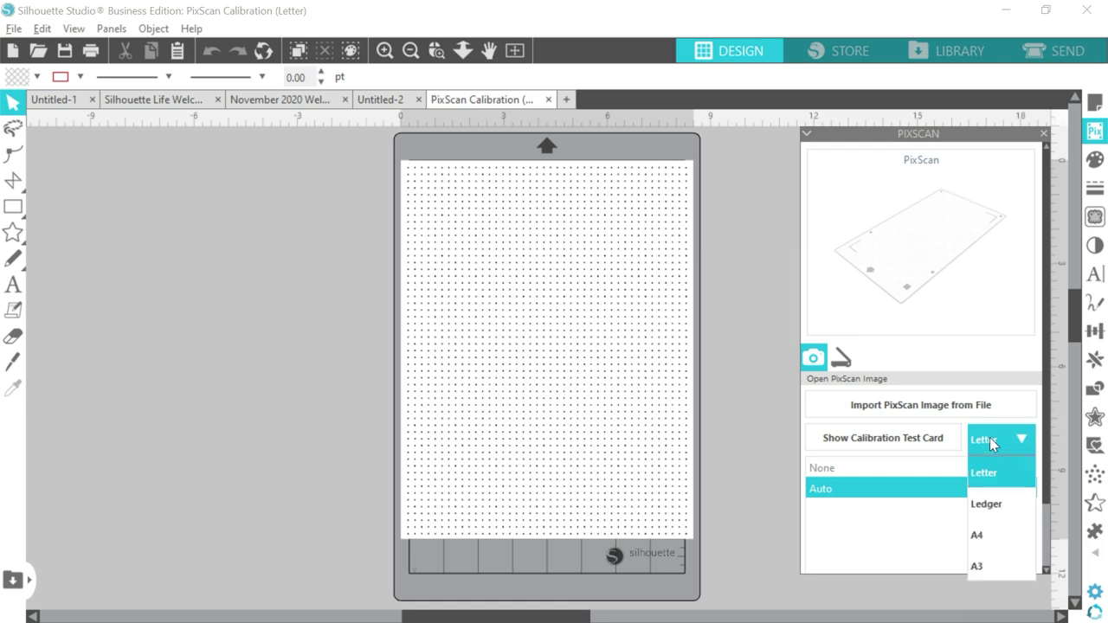
{"action": "left_click", "coordinate": [990, 440]}
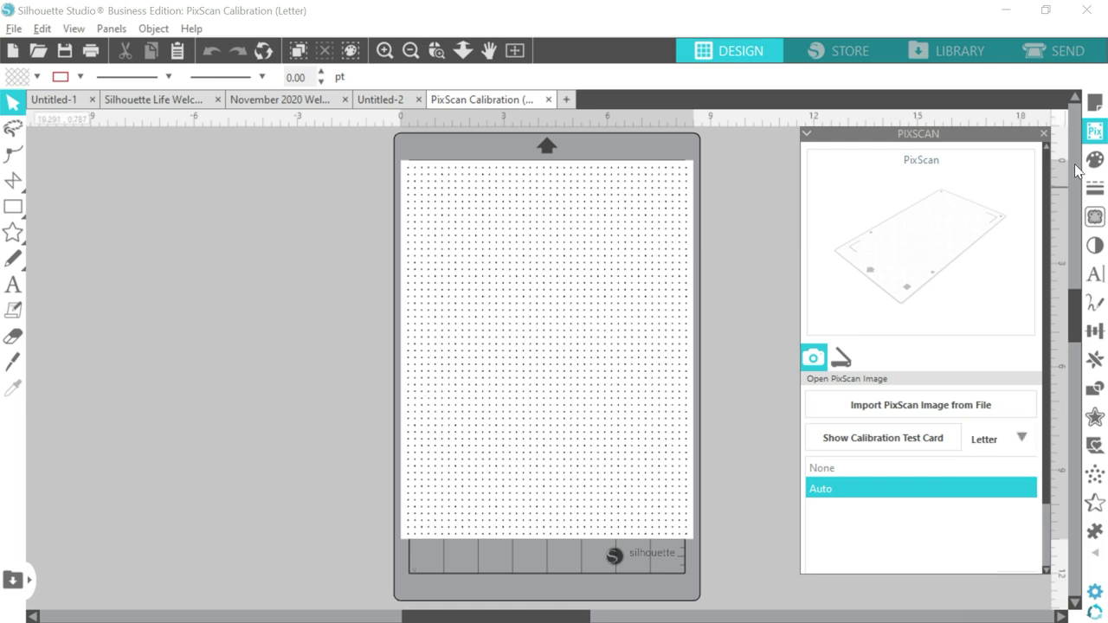
Set the cutting mat to Auto (Cameo) and return to the PixScan options
{"action": "left_click", "coordinate": [1095, 104]}
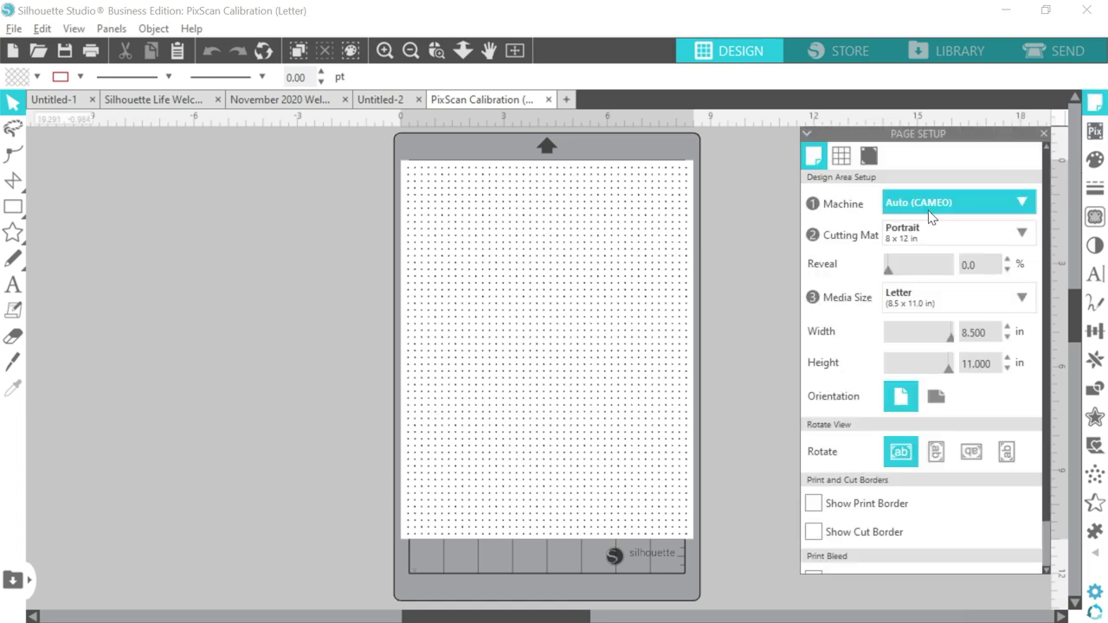
{"action": "left_click", "coordinate": [918, 242]}
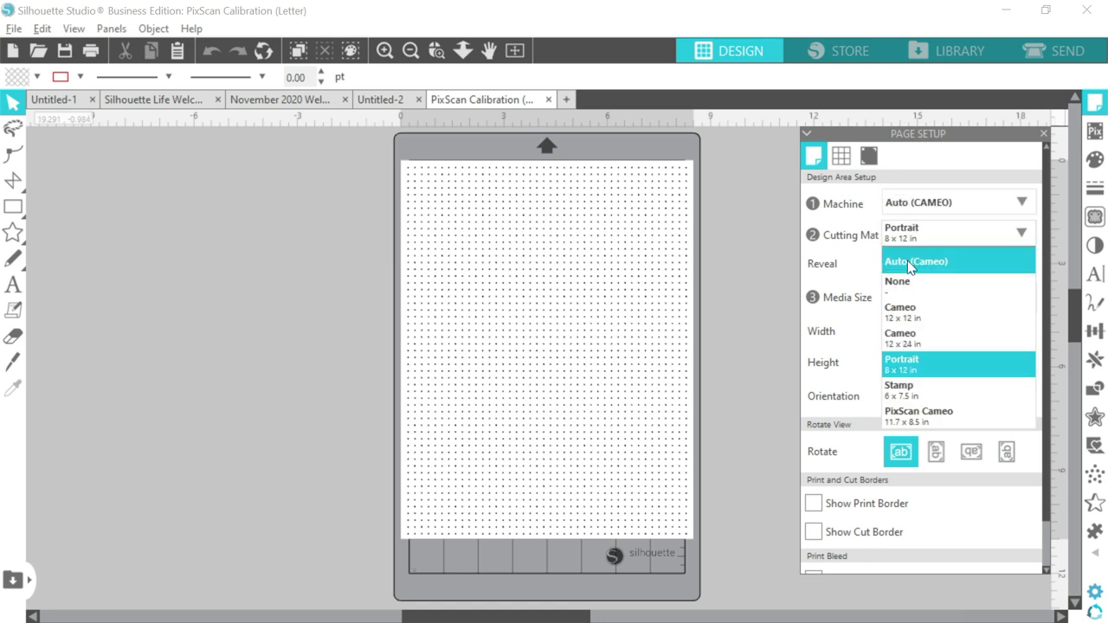
{"action": "left_click", "coordinate": [908, 260]}
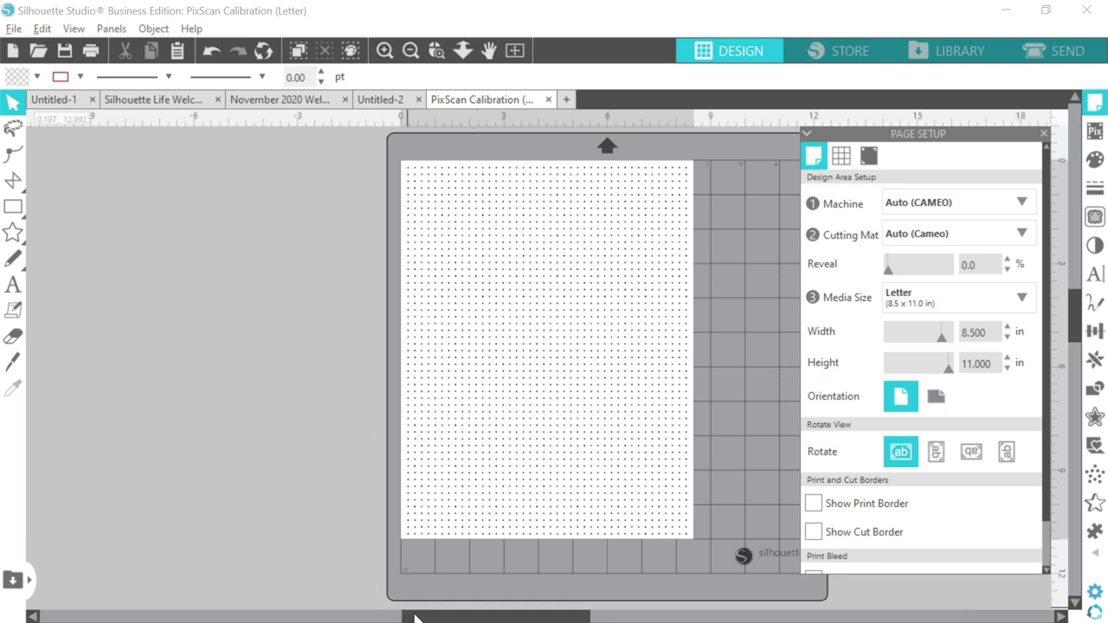
{"action": "left_click_drag", "start_coordinate": [415, 618], "coordinate": [448, 620]}
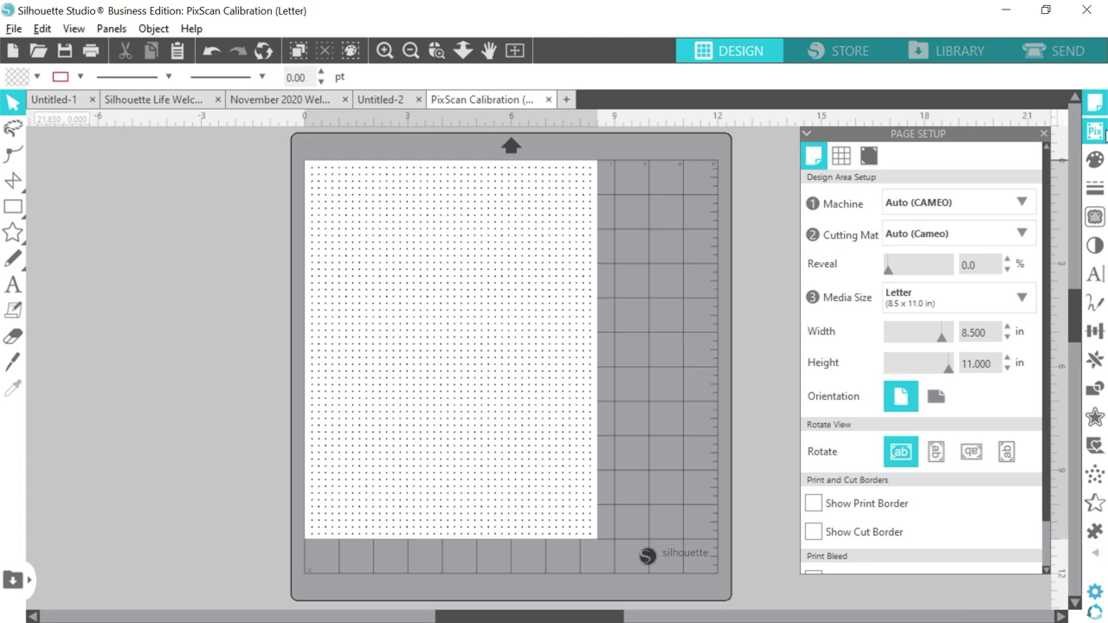
{"action": "left_click", "coordinate": [1096, 131]}
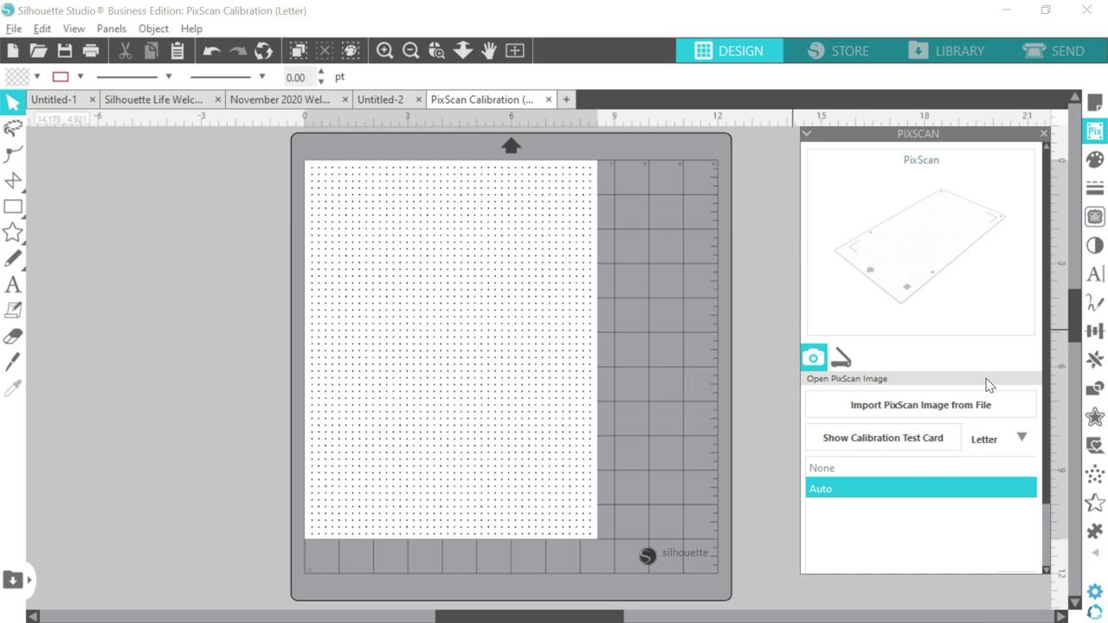
Add a camera calibration profile from the card photo 20201109_174432
{"action": "scroll", "coordinate": [1048, 347], "scroll_direction": "down", "scroll_amount": 3}
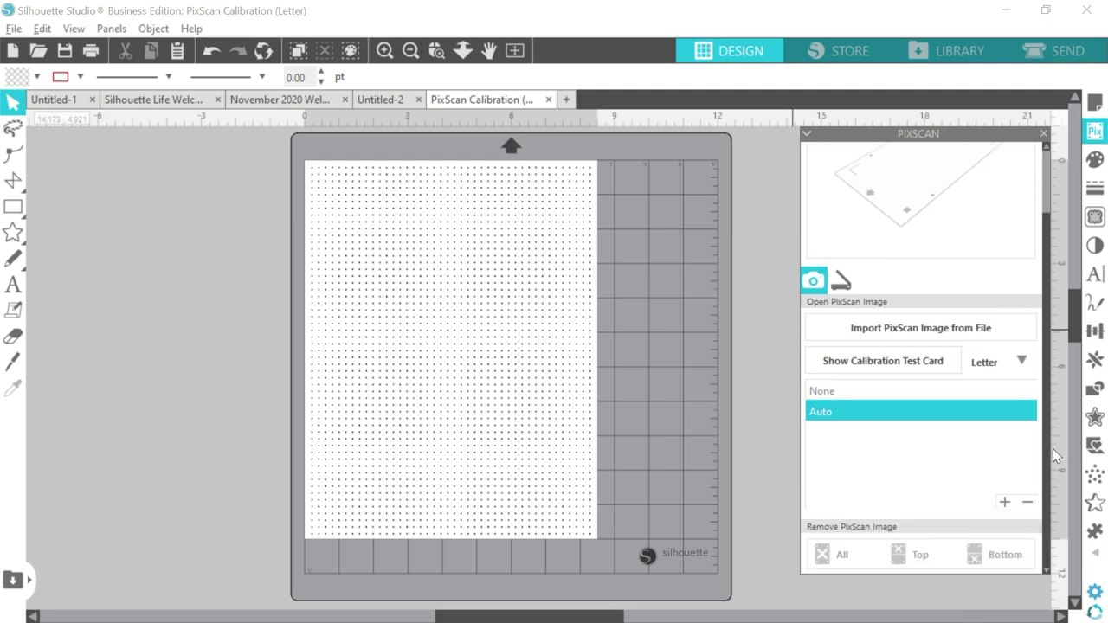
{"action": "left_click", "coordinate": [1005, 503]}
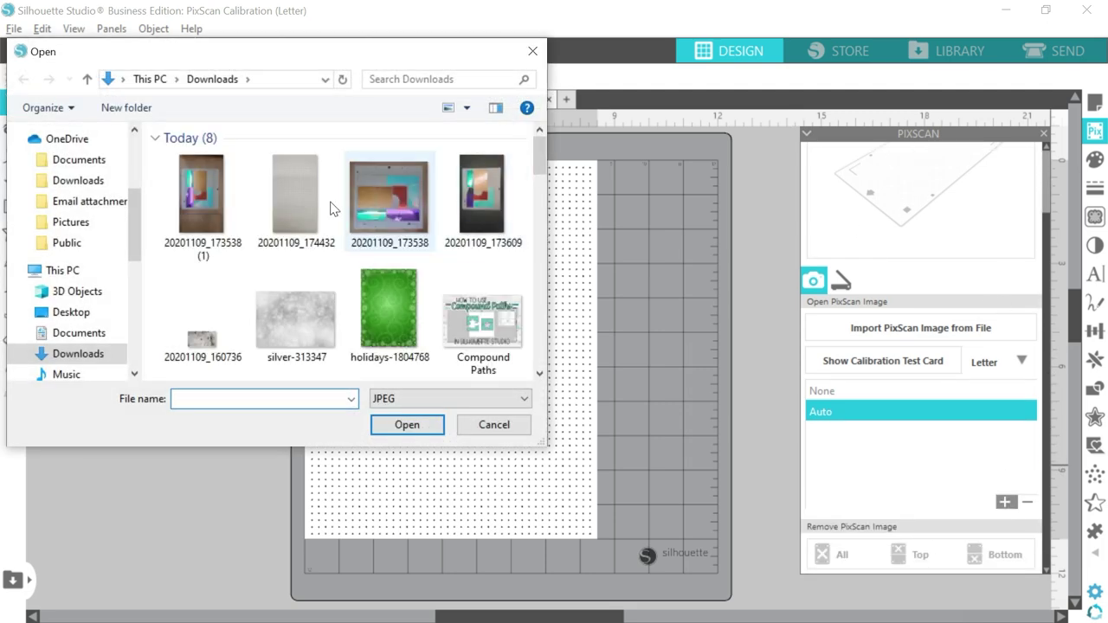
{"action": "left_click", "coordinate": [290, 201]}
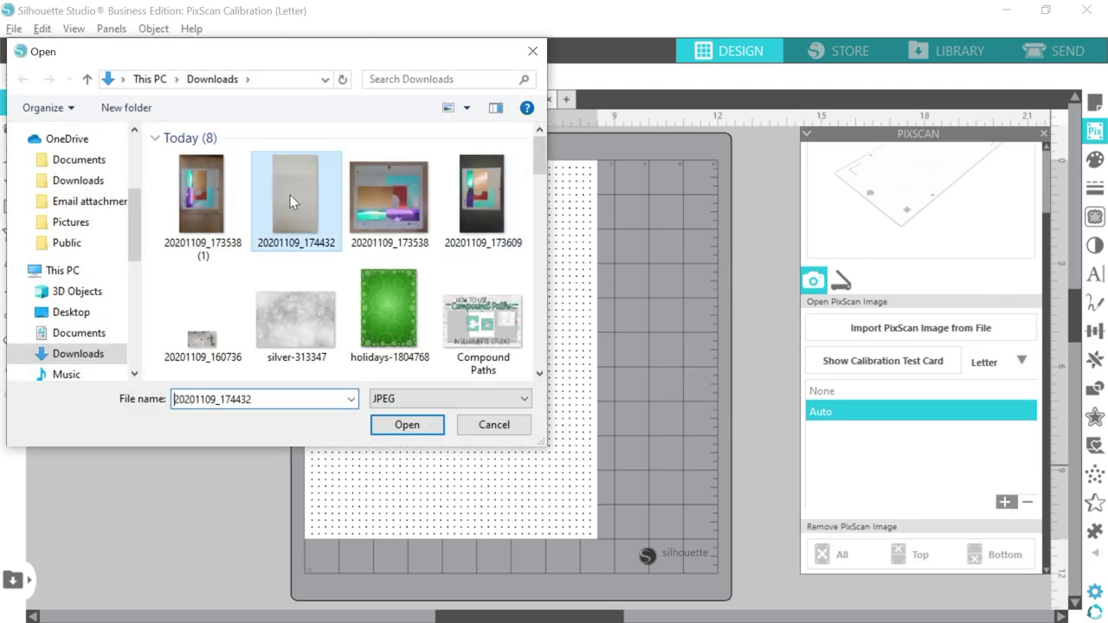
{"action": "left_click", "coordinate": [403, 428]}
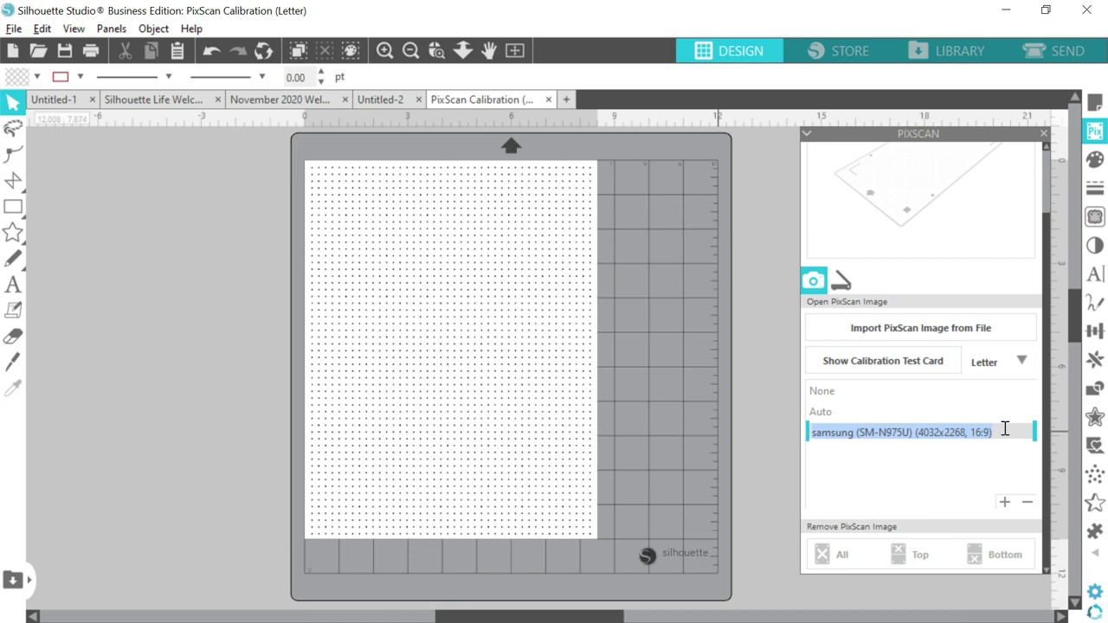
Rename the new calibration profile to "Becky's Note 10 Plus"
{"action": "key", "text": "BackSpace"}
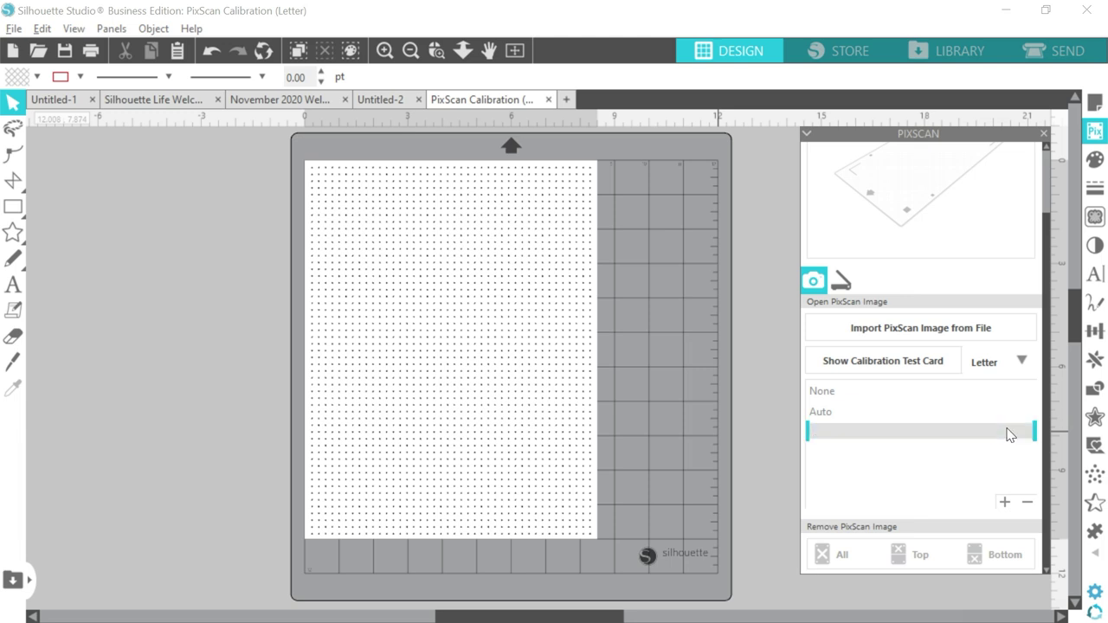
{"action": "type", "text": "Becky's Note 1"}
{"action": "type", "text": "0 P"}
{"action": "type", "text": "lus"}
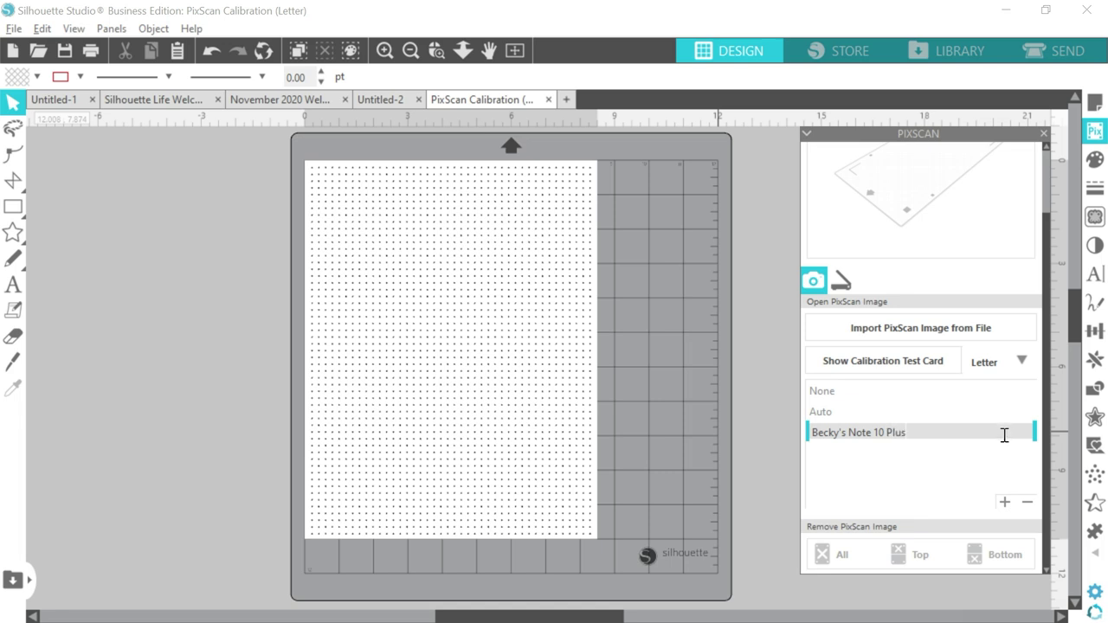
{"action": "key", "text": "Return"}
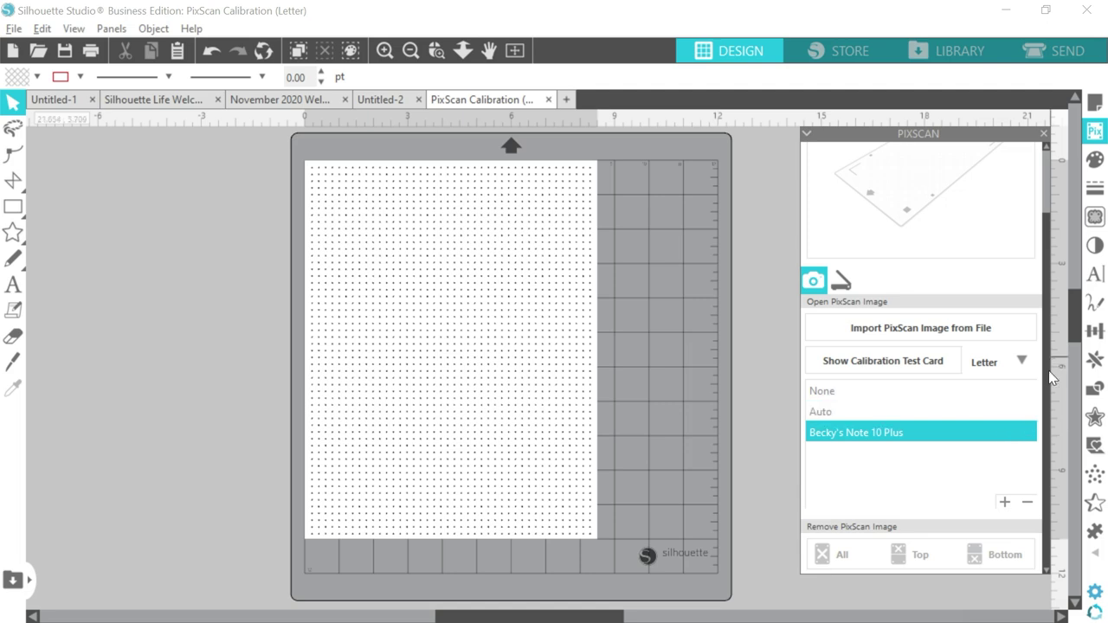
Import mat photo 20201109_173538 (1) through PixScan and zoom out to show the whole mat
{"action": "scroll", "coordinate": [1045, 398], "scroll_direction": "up", "scroll_amount": 2}
{"action": "scroll", "coordinate": [1045, 398], "scroll_direction": "up", "scroll_amount": 1}
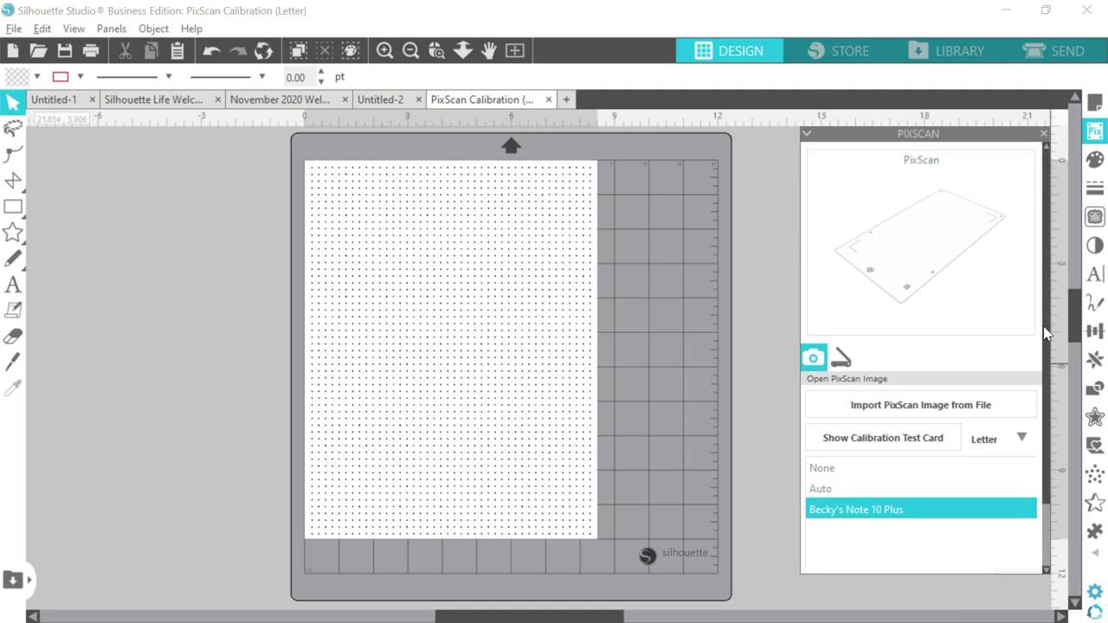
{"action": "left_click", "coordinate": [867, 408]}
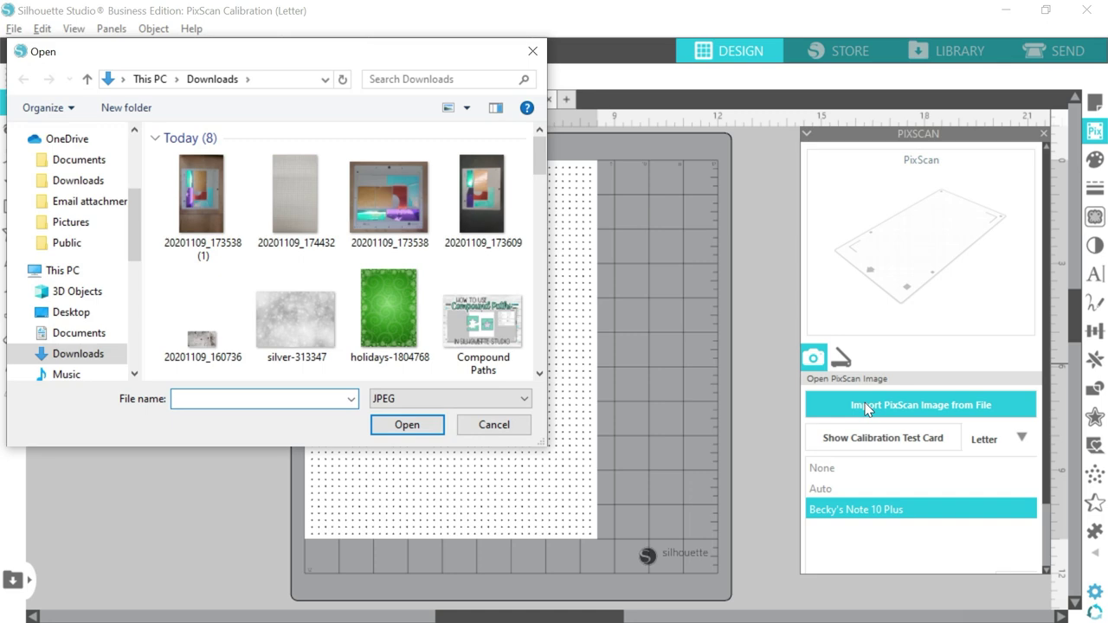
{"action": "double_click", "coordinate": [205, 201]}
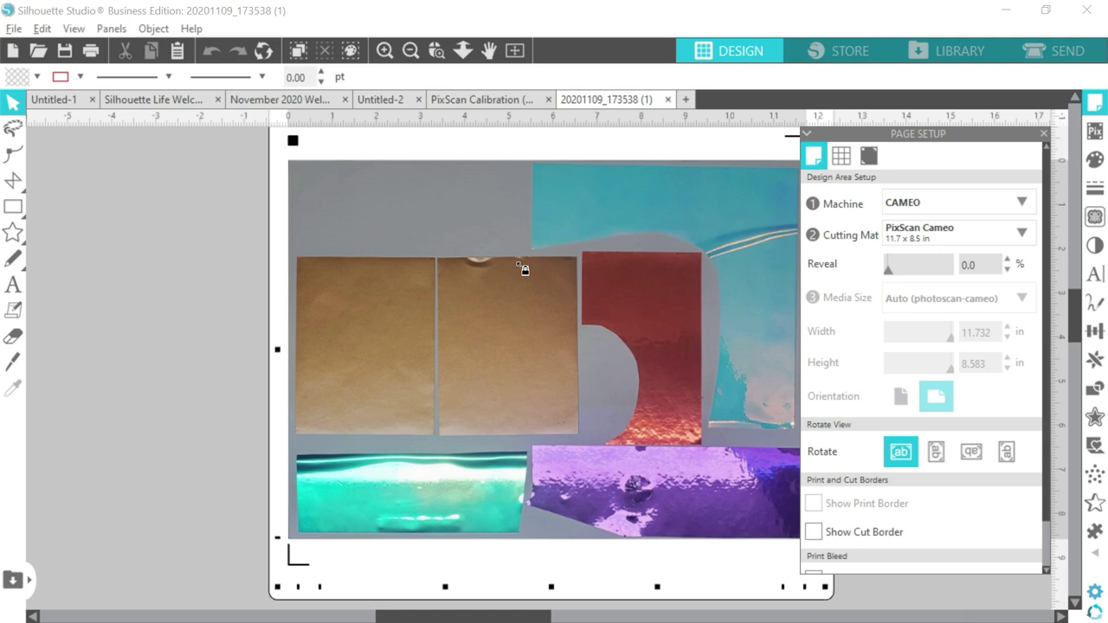
{"action": "left_click", "coordinate": [403, 59]}
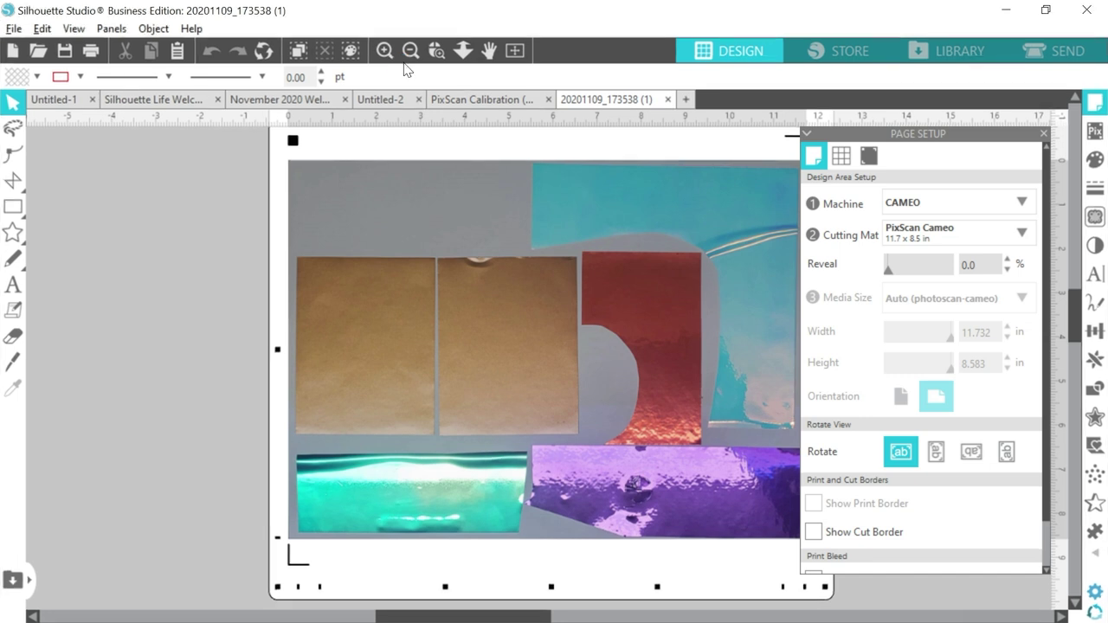
{"action": "left_click", "coordinate": [409, 54]}
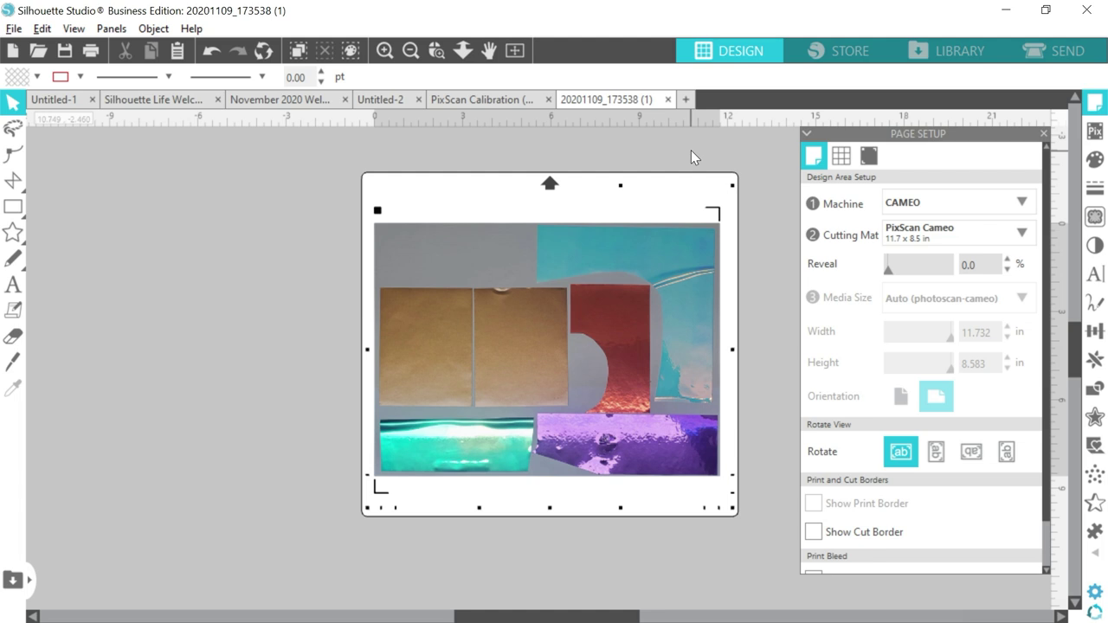
{"action": "left_click", "coordinate": [15, 32]}
Extract the gingerbread-man zip bundle from the Merge dialog and open its folder
{"action": "left_click", "coordinate": [39, 144]}
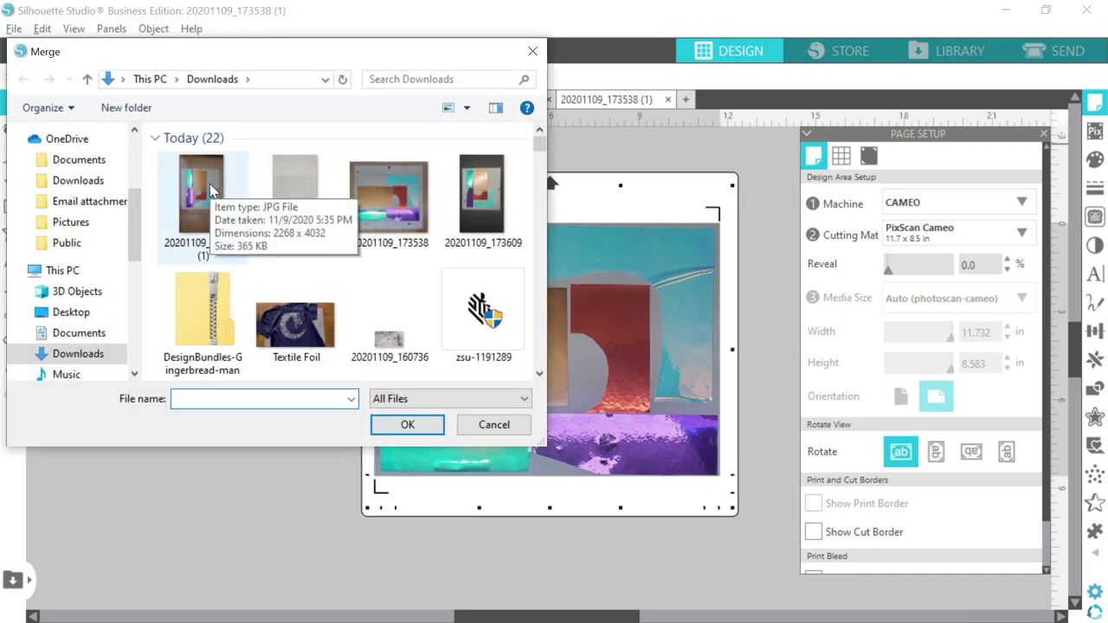
{"action": "left_click", "coordinate": [208, 300]}
{"action": "right_click", "coordinate": [208, 299]}
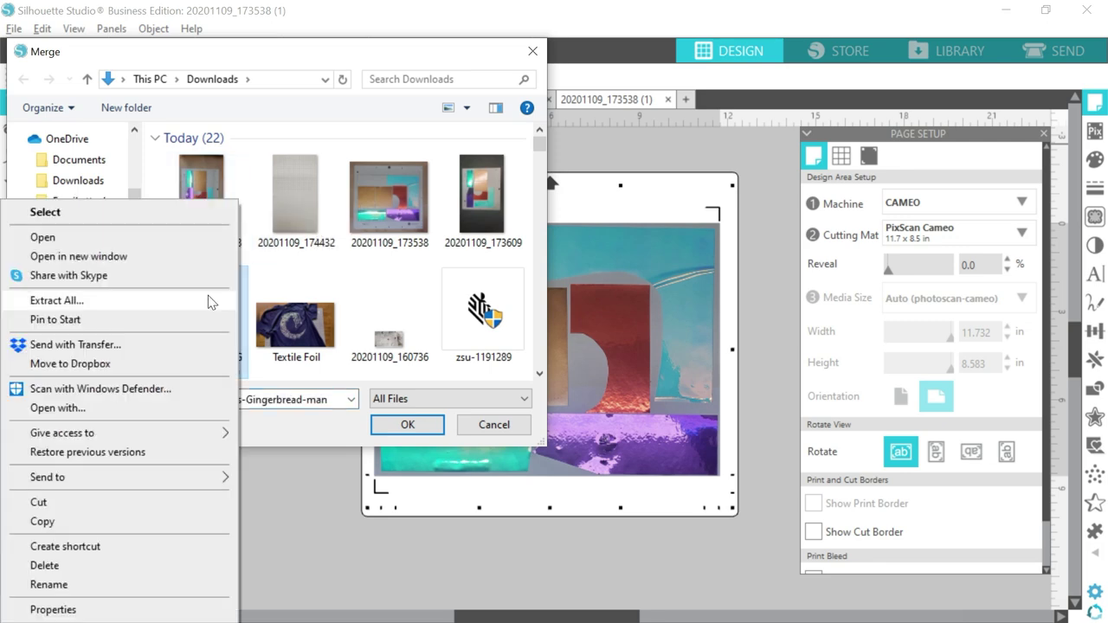
{"action": "left_click", "coordinate": [207, 300]}
{"action": "left_click", "coordinate": [701, 501]}
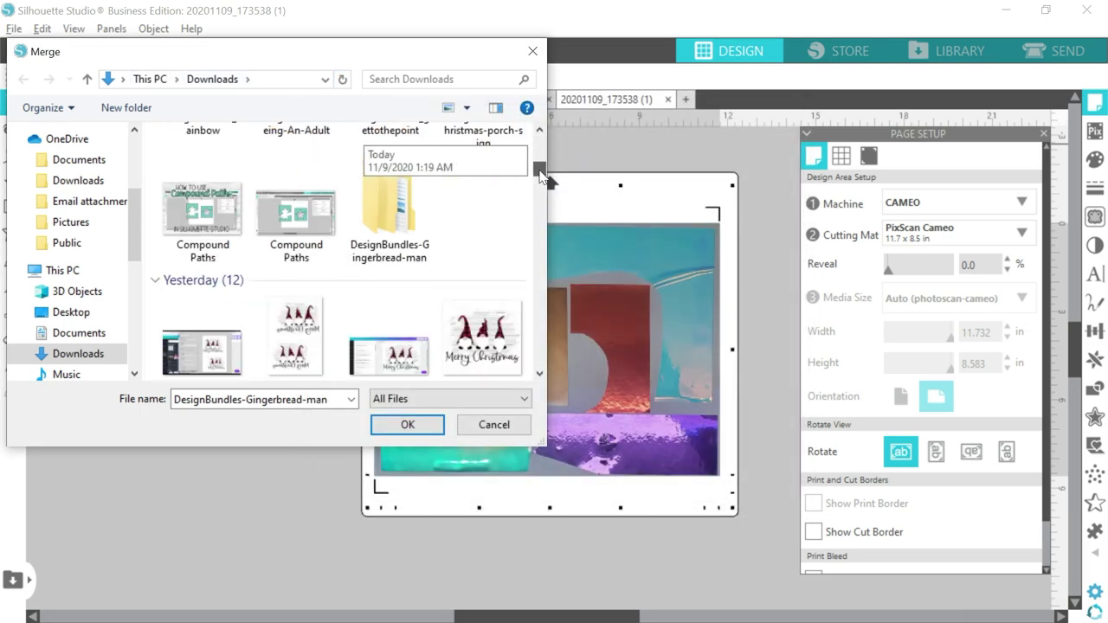
{"action": "left_click_drag", "start_coordinate": [540, 151], "coordinate": [538, 165]}
{"action": "double_click", "coordinate": [400, 211]}
{"action": "double_click", "coordinate": [371, 175]}
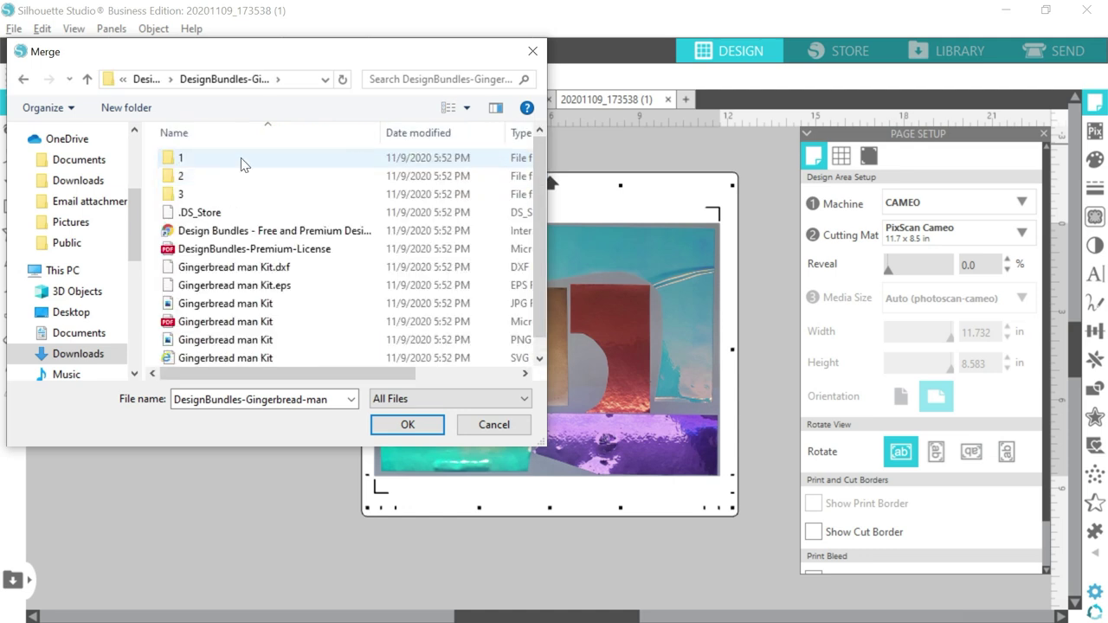
Merge the plain gingerbread silhouette from folder 1, viewing files as large thumbnails
{"action": "right_click", "coordinate": [156, 185]}
{"action": "mouse_move", "coordinate": [91, 191]}
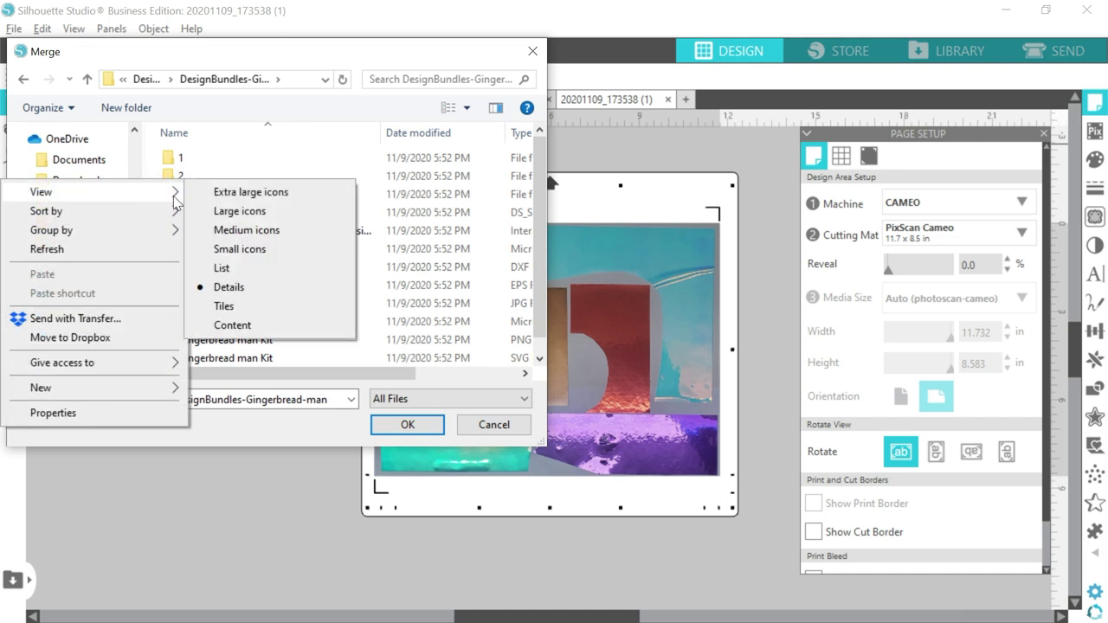
{"action": "left_click", "coordinate": [231, 224]}
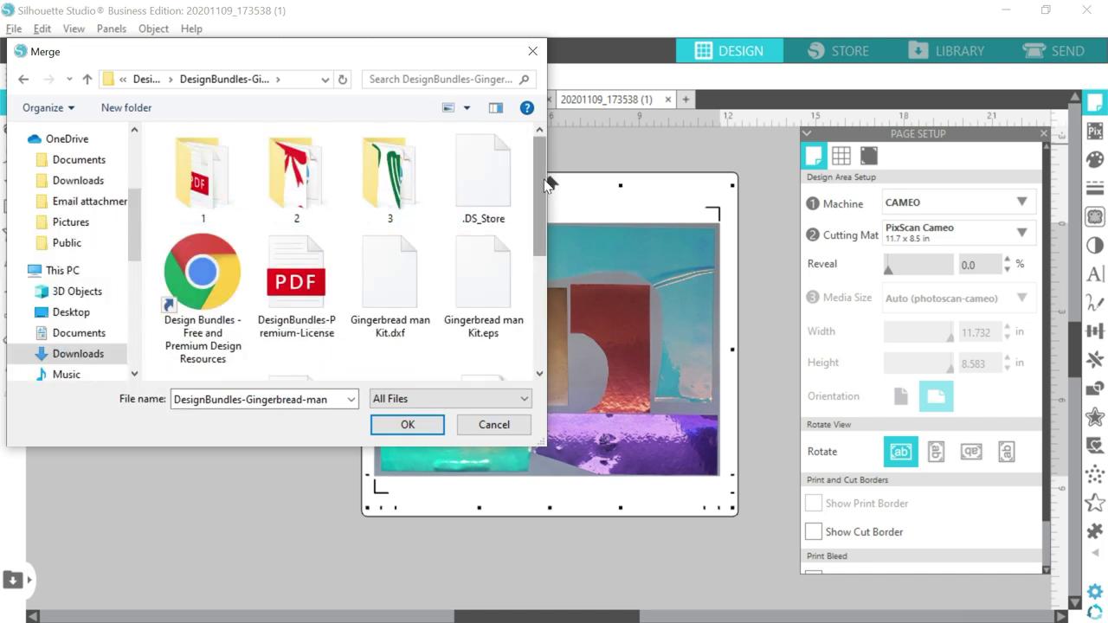
{"action": "left_click_drag", "start_coordinate": [538, 184], "coordinate": [537, 269]}
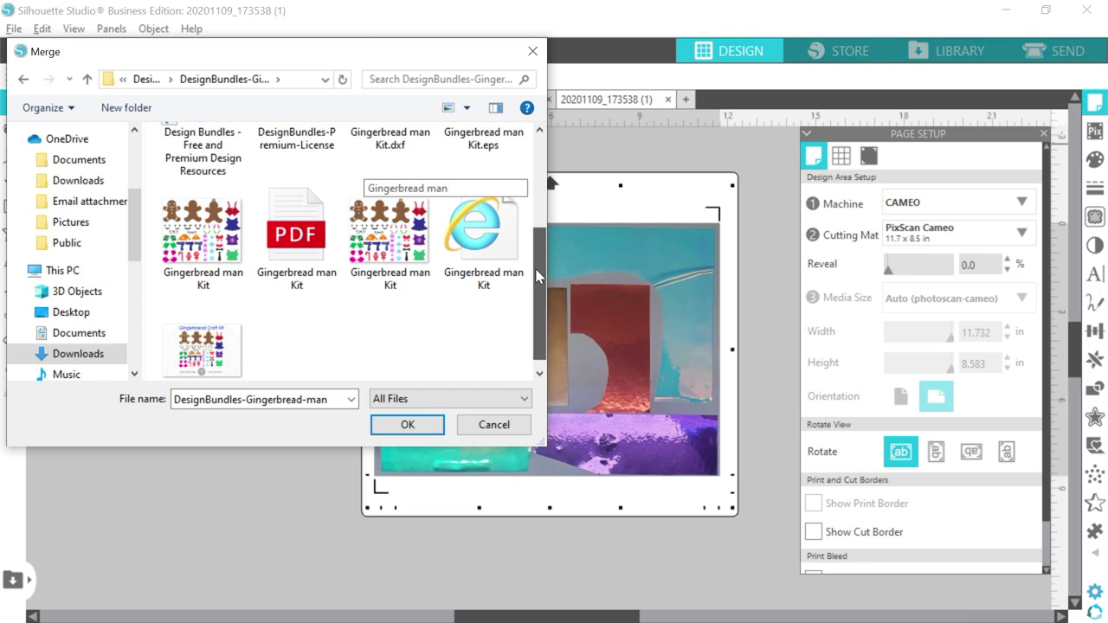
{"action": "left_click_drag", "start_coordinate": [537, 275], "coordinate": [537, 152]}
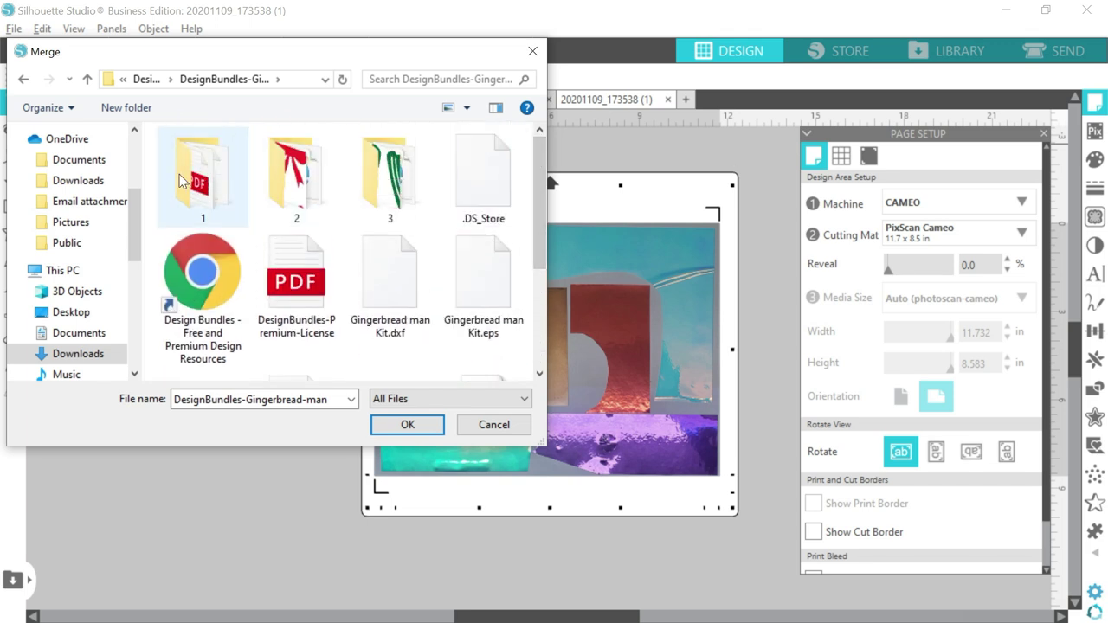
{"action": "double_click", "coordinate": [180, 180]}
{"action": "right_click", "coordinate": [153, 182]}
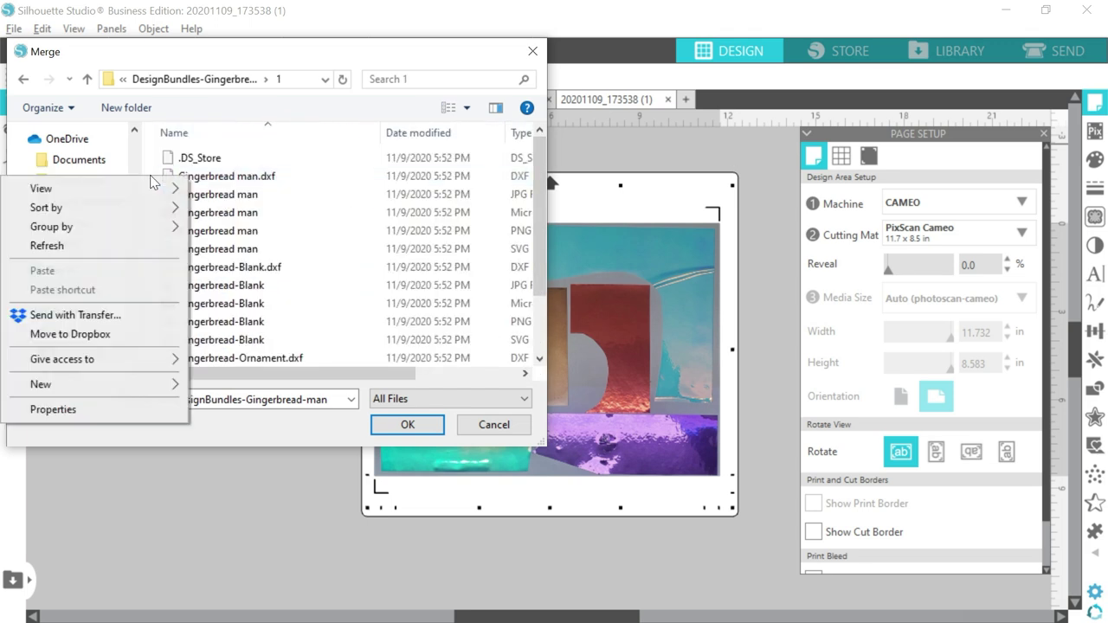
{"action": "mouse_move", "coordinate": [41, 188]}
{"action": "left_click", "coordinate": [236, 206]}
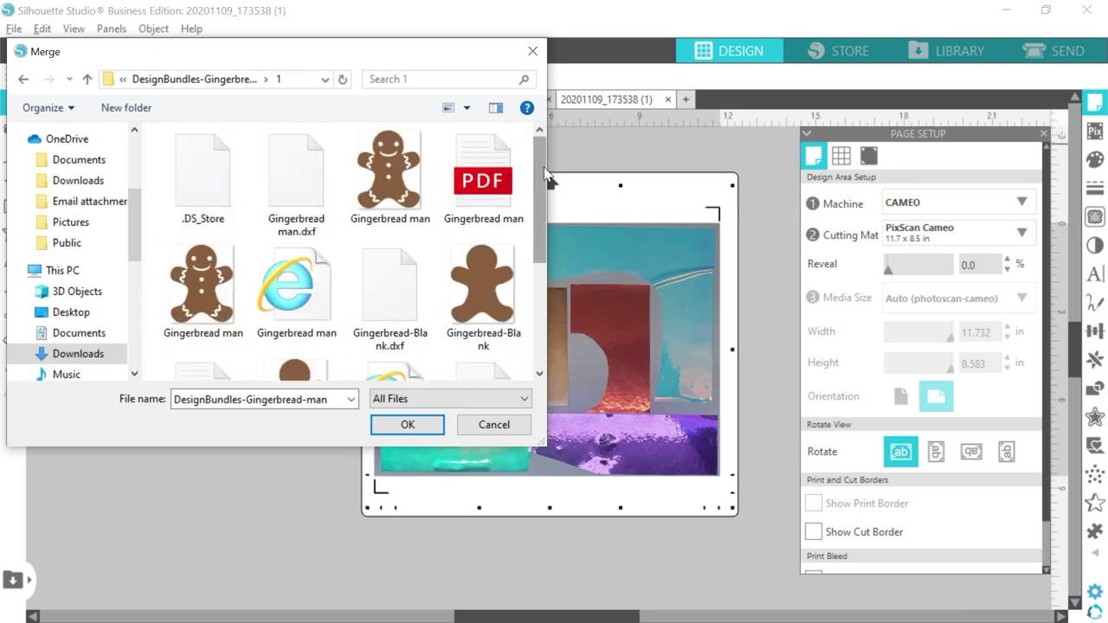
{"action": "left_click_drag", "start_coordinate": [539, 178], "coordinate": [538, 227]}
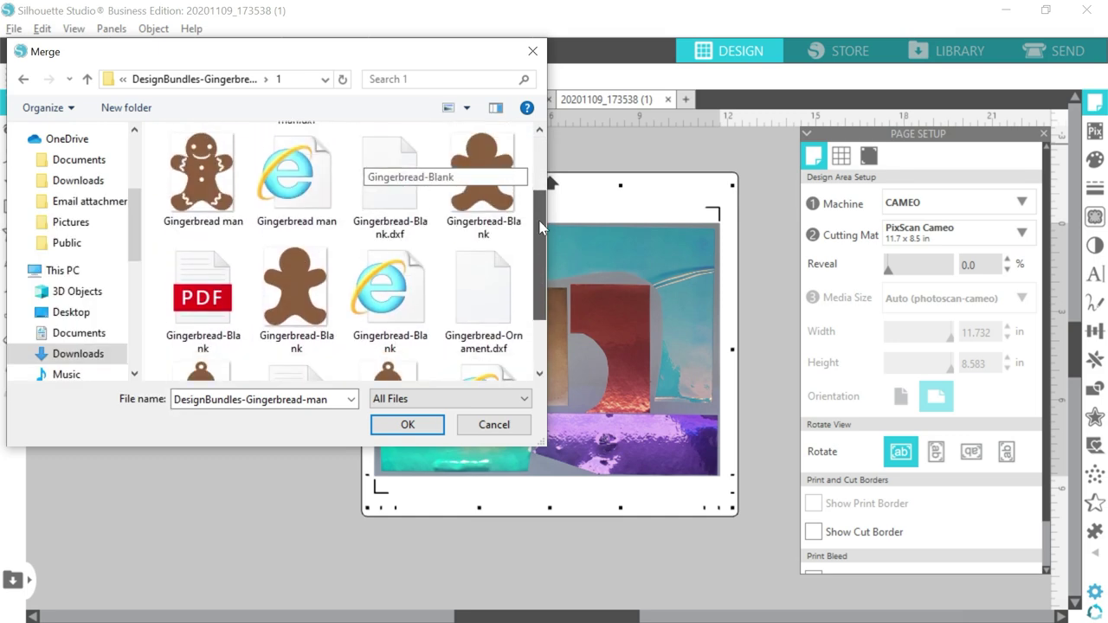
{"action": "mouse_move", "coordinate": [296, 294]}
{"action": "double_click", "coordinate": [294, 286]}
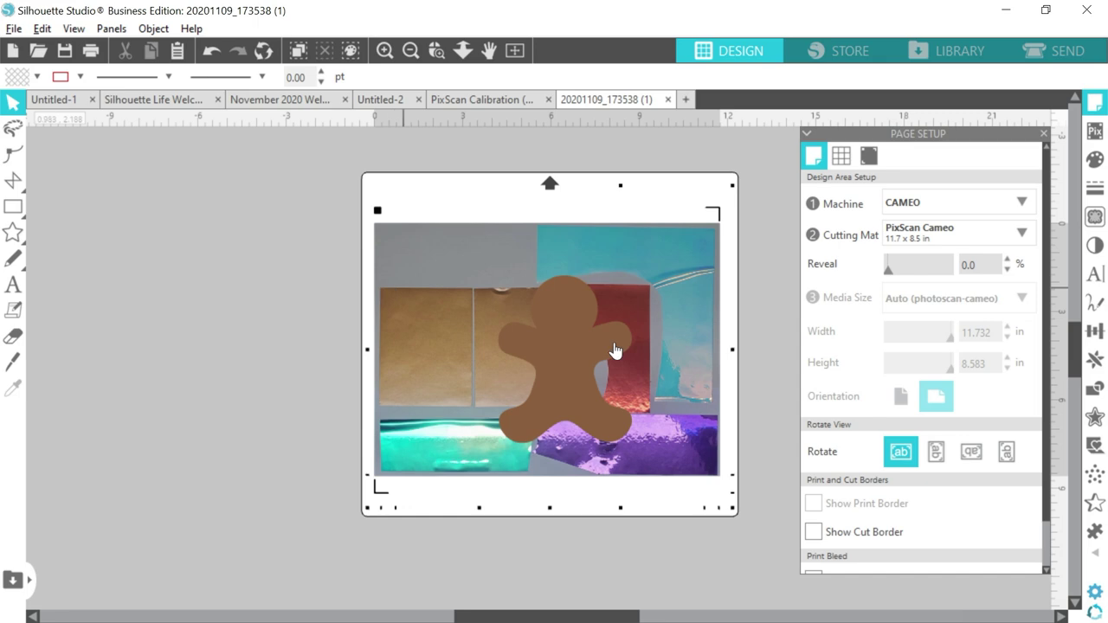
Merge the Caps design from folder 2 onto the mat
{"action": "left_click", "coordinate": [14, 28]}
{"action": "left_click", "coordinate": [35, 69]}
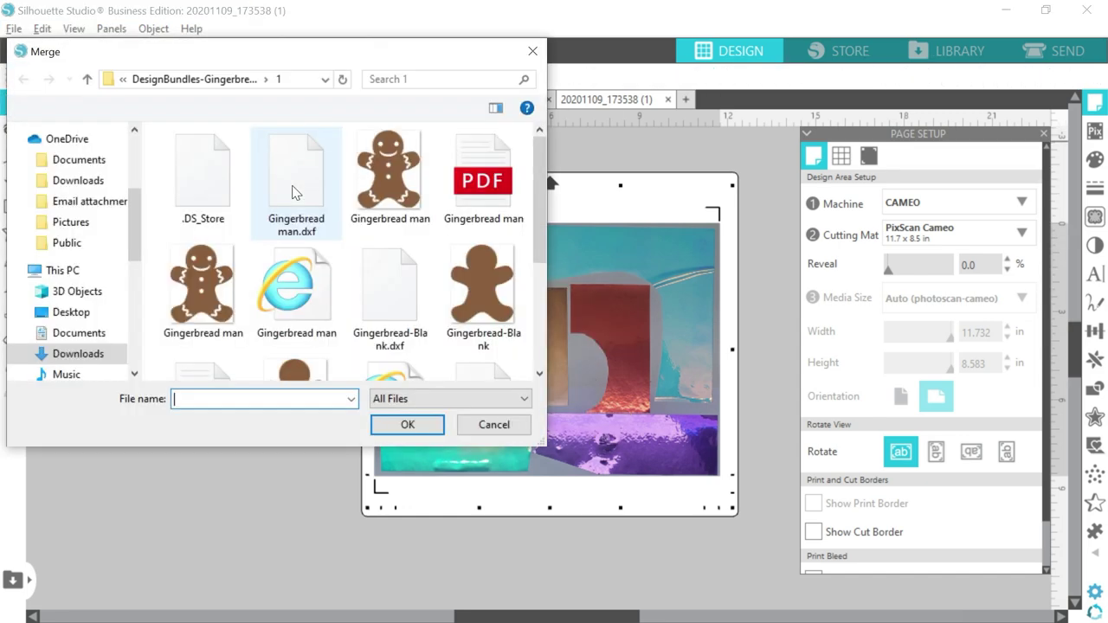
{"action": "left_click", "coordinate": [87, 79]}
{"action": "double_click", "coordinate": [294, 190]}
{"action": "right_click", "coordinate": [290, 194]}
{"action": "left_click", "coordinate": [297, 211]}
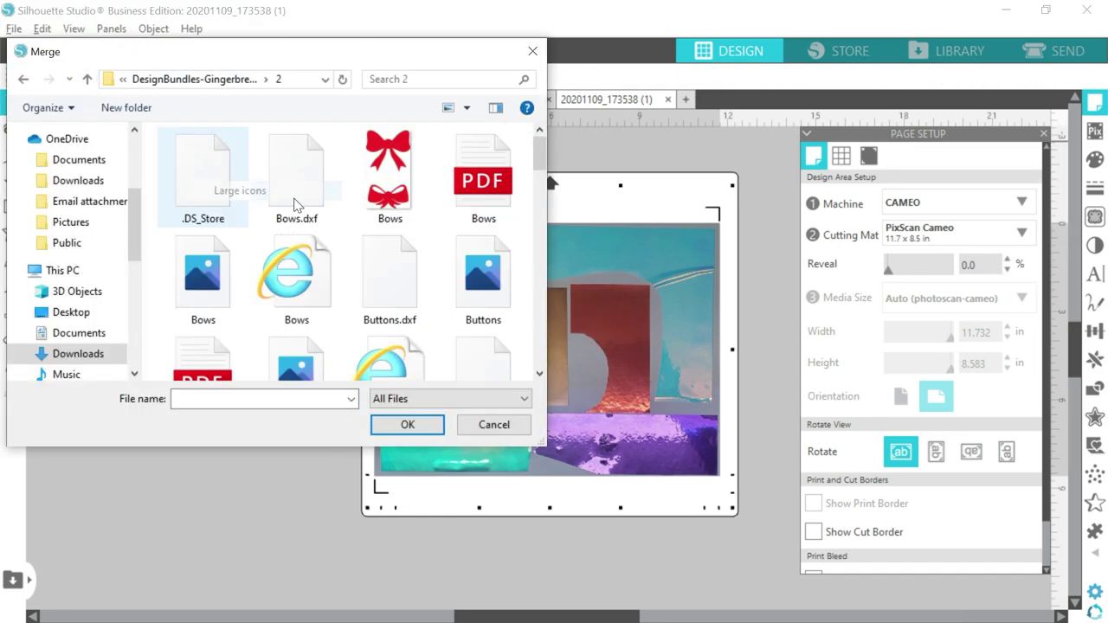
{"action": "left_click_drag", "start_coordinate": [546, 152], "coordinate": [543, 206]}
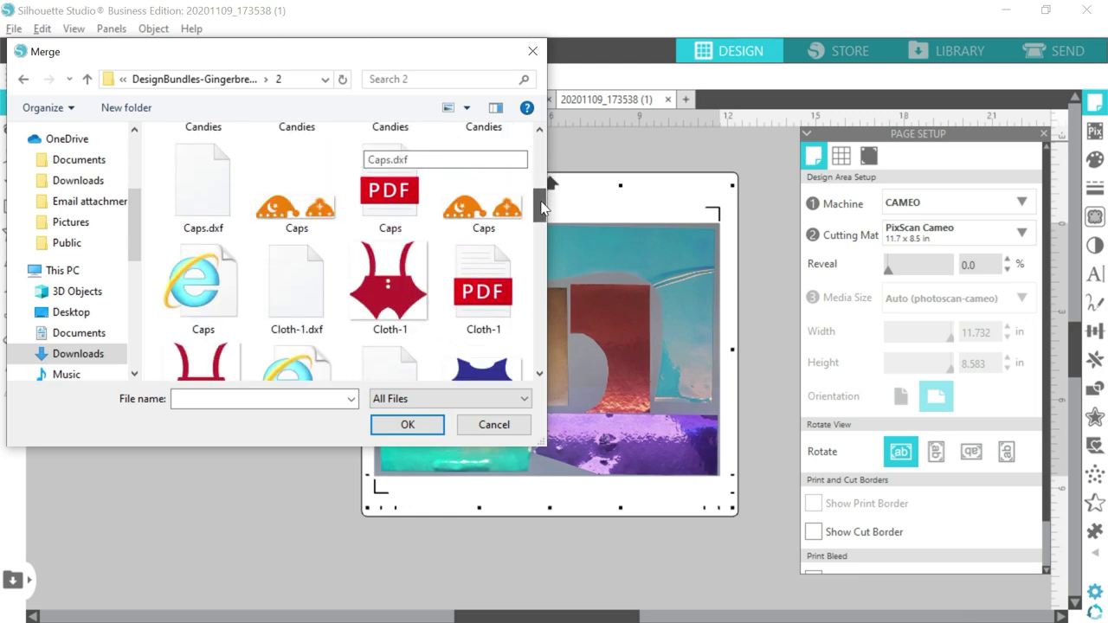
{"action": "double_click", "coordinate": [483, 206]}
Merge the Scarves and Spectacles-1 designs onto the mat
{"action": "left_click", "coordinate": [13, 28]}
{"action": "left_click", "coordinate": [123, 145]}
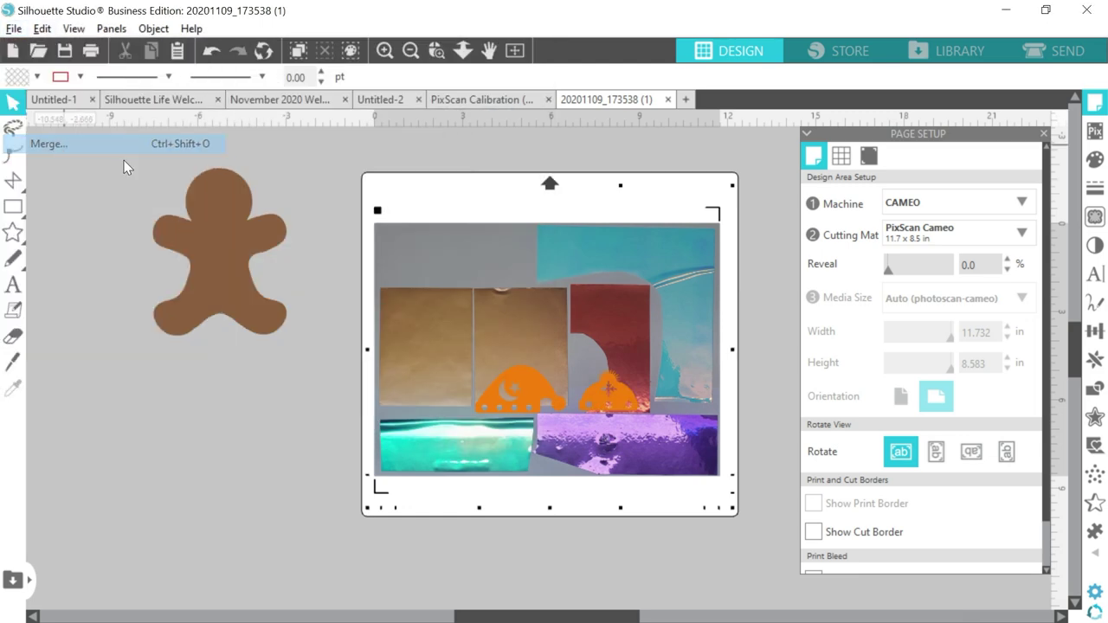
{"action": "left_click_drag", "start_coordinate": [538, 178], "coordinate": [537, 303]}
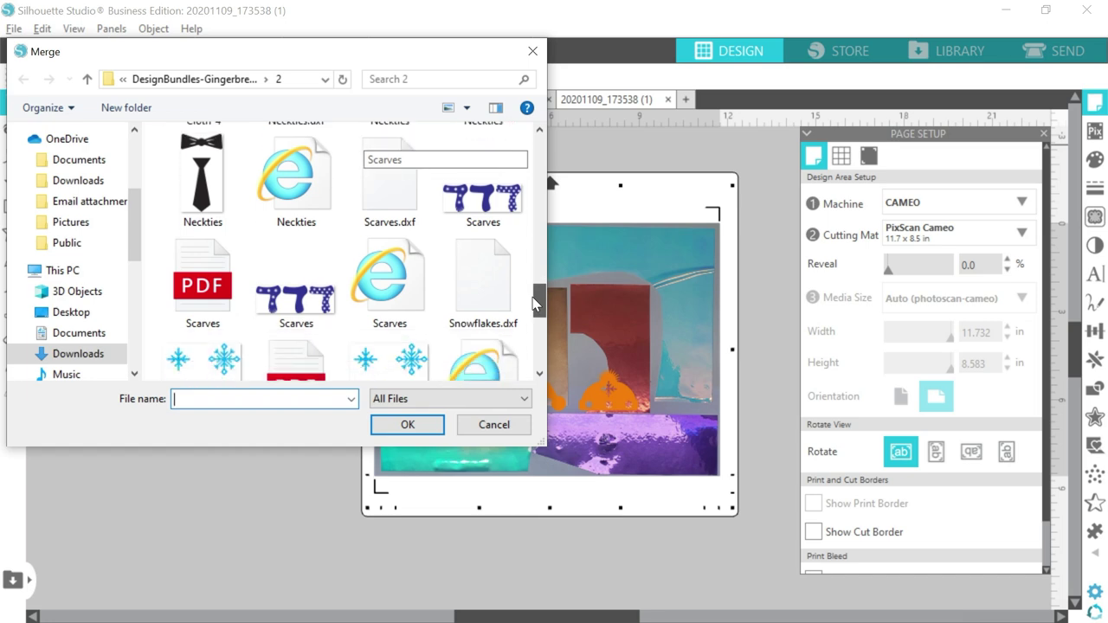
{"action": "double_click", "coordinate": [389, 286]}
{"action": "left_click", "coordinate": [14, 28]}
{"action": "left_click", "coordinate": [124, 146]}
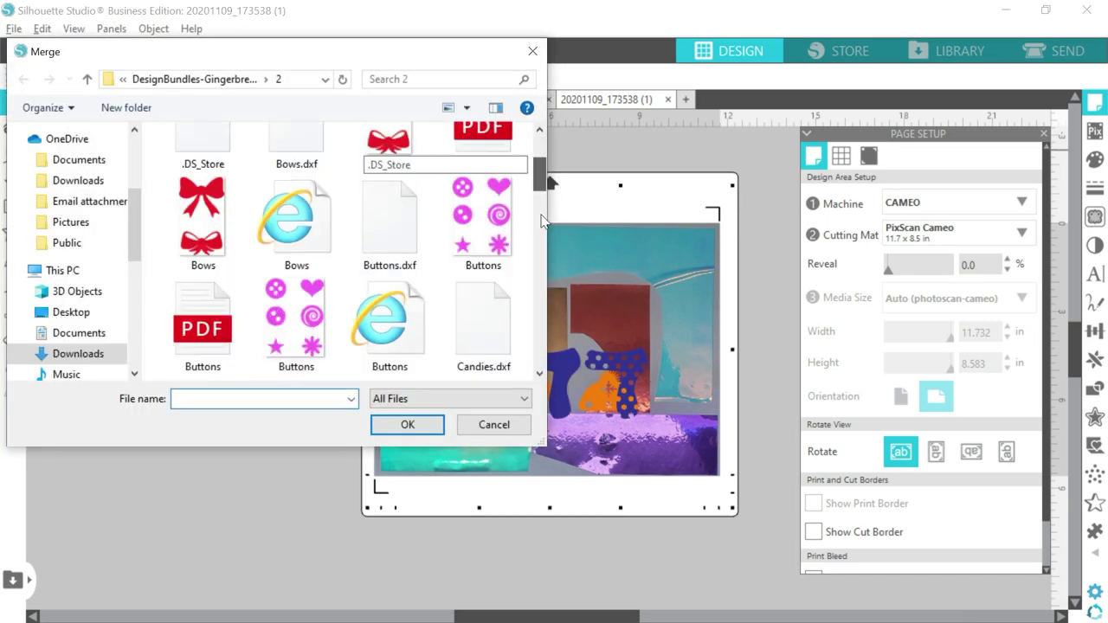
{"action": "left_click_drag", "start_coordinate": [541, 221], "coordinate": [540, 353]}
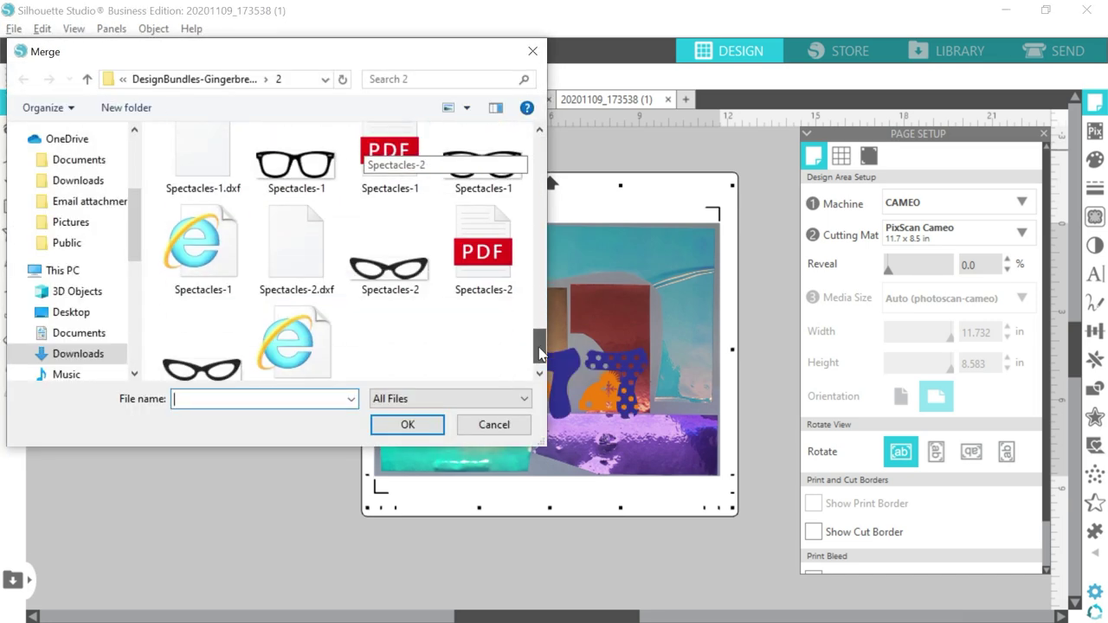
{"action": "double_click", "coordinate": [194, 259]}
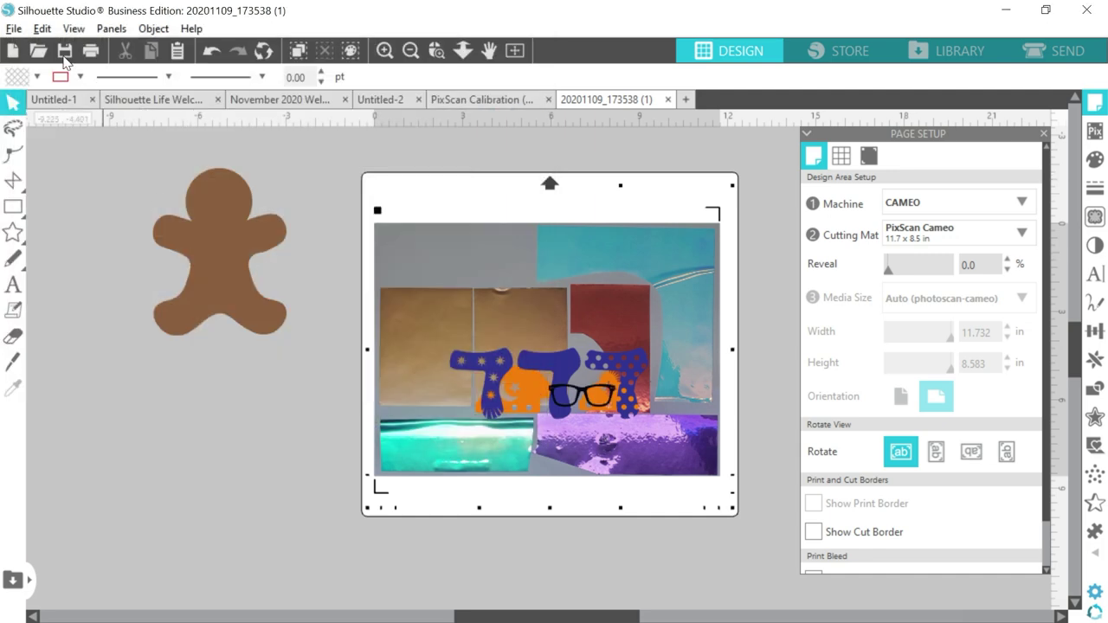
Merge the Decoration-Arm design from folder 3 onto the mat
{"action": "left_click", "coordinate": [13, 29]}
{"action": "left_click", "coordinate": [52, 141]}
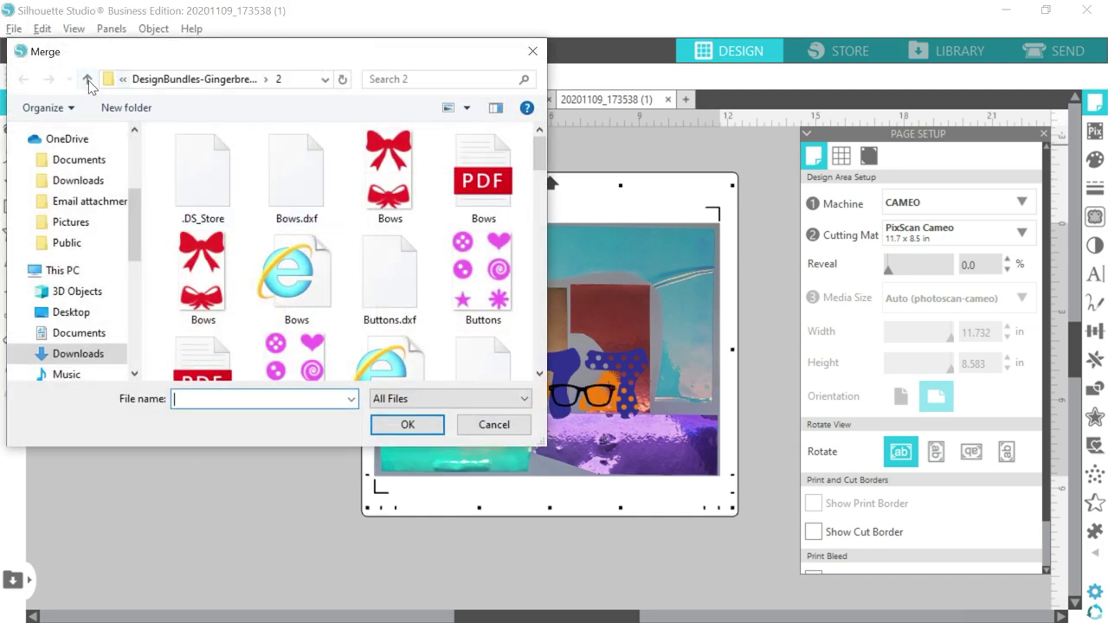
{"action": "left_click", "coordinate": [87, 79]}
{"action": "double_click", "coordinate": [390, 173]}
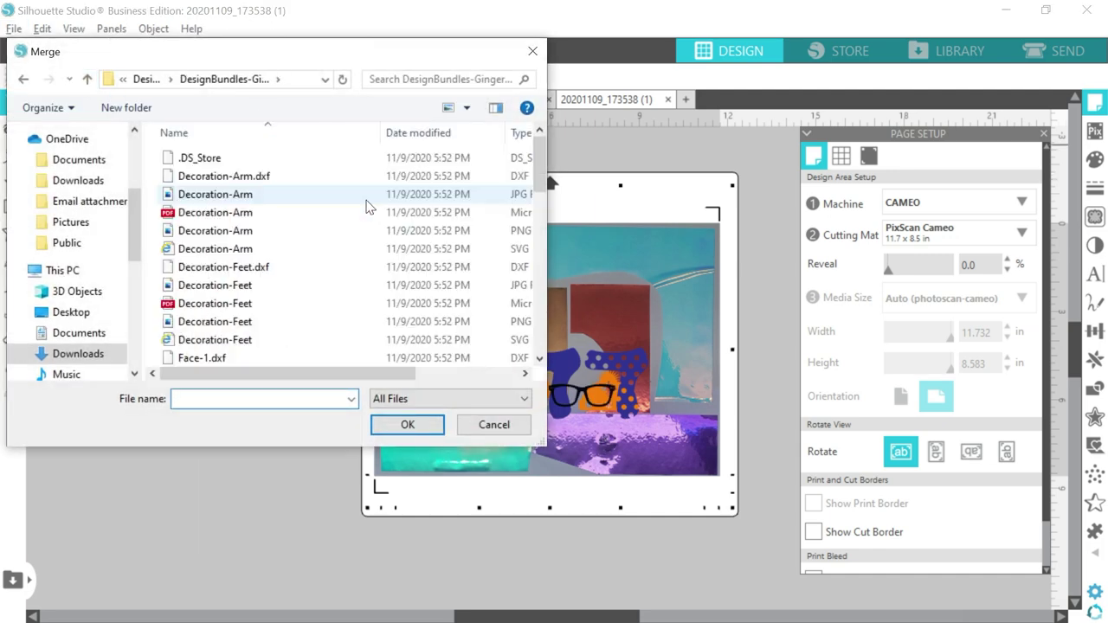
{"action": "right_click", "coordinate": [149, 176]}
{"action": "left_click", "coordinate": [211, 198]}
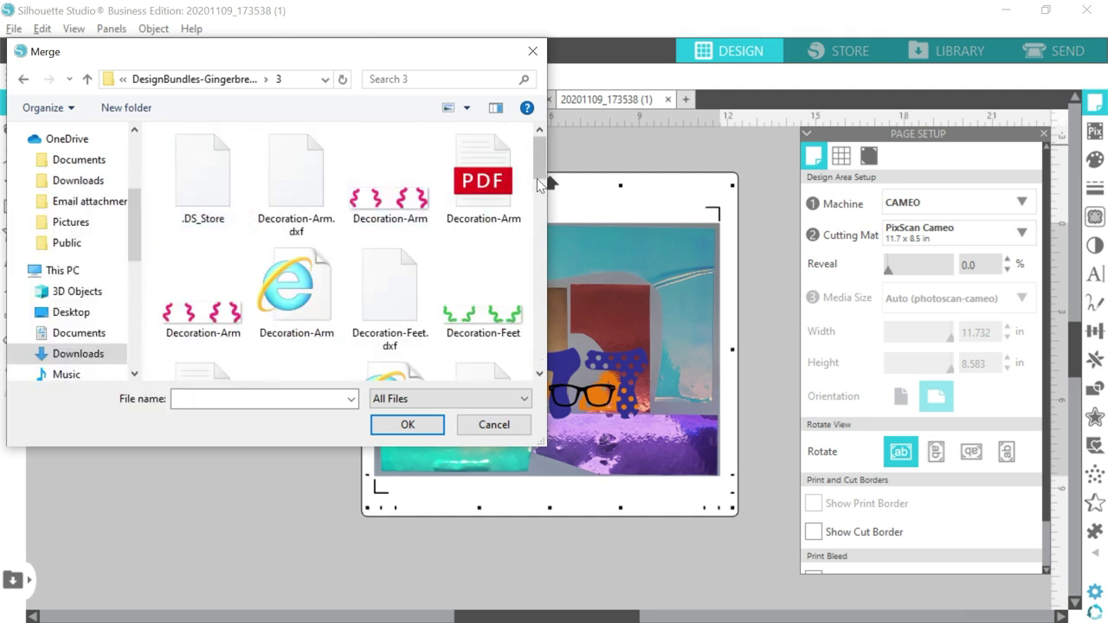
{"action": "scroll", "coordinate": [538, 185], "scroll_direction": "down", "scroll_amount": 1}
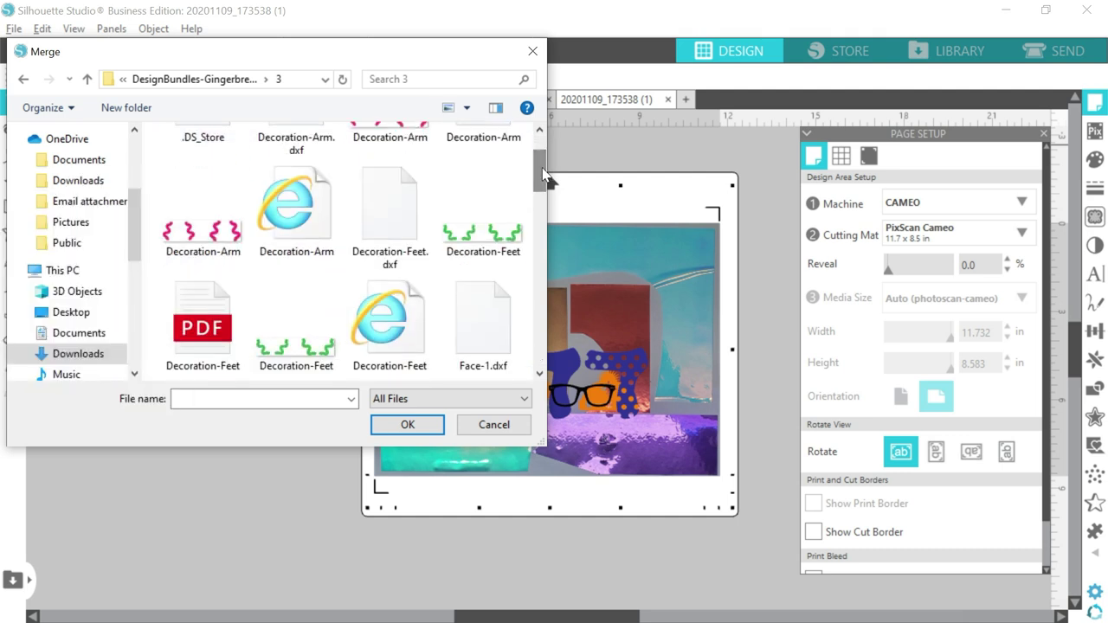
{"action": "double_click", "coordinate": [321, 196]}
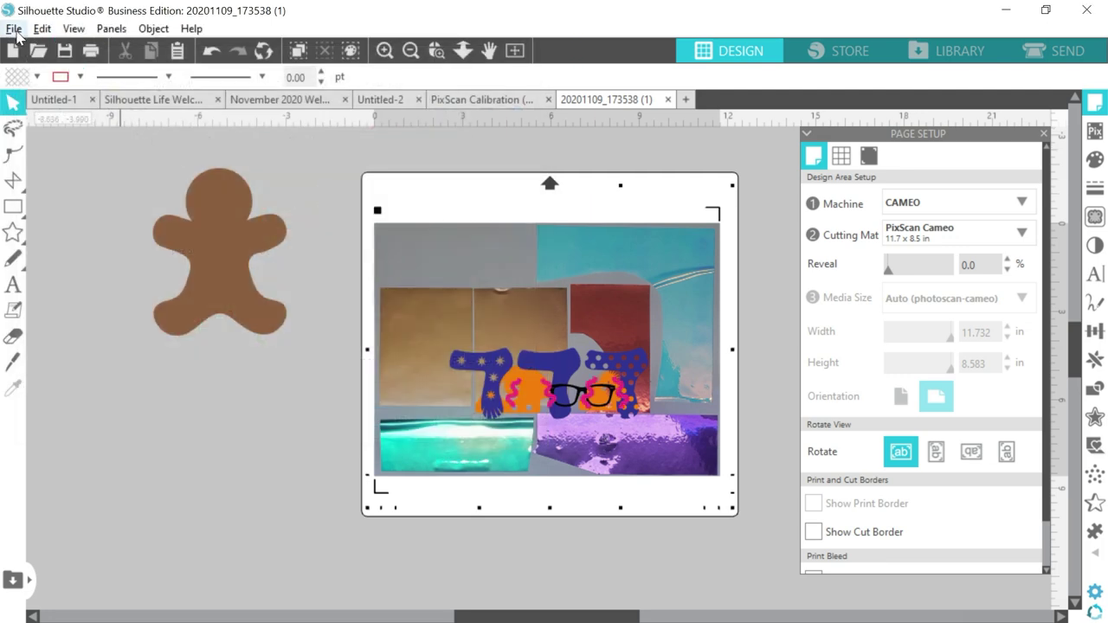
Merge the Decoration-Feet design onto the mat
{"action": "left_click", "coordinate": [14, 28]}
{"action": "left_click", "coordinate": [50, 141]}
{"action": "double_click", "coordinate": [512, 309]}
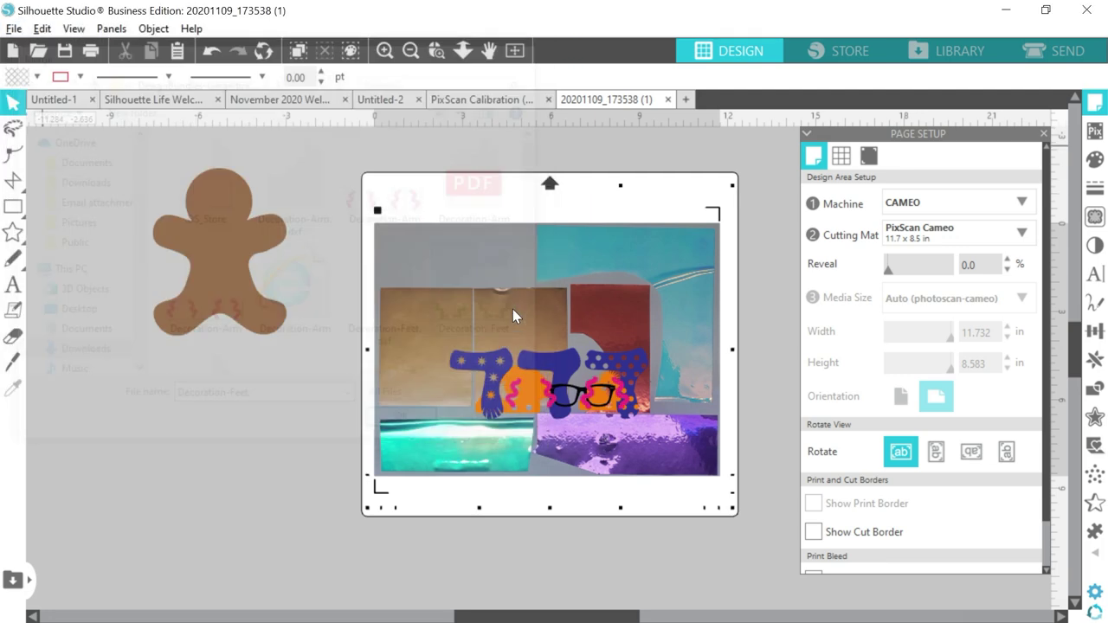
{"action": "left_click", "coordinate": [399, 238]}
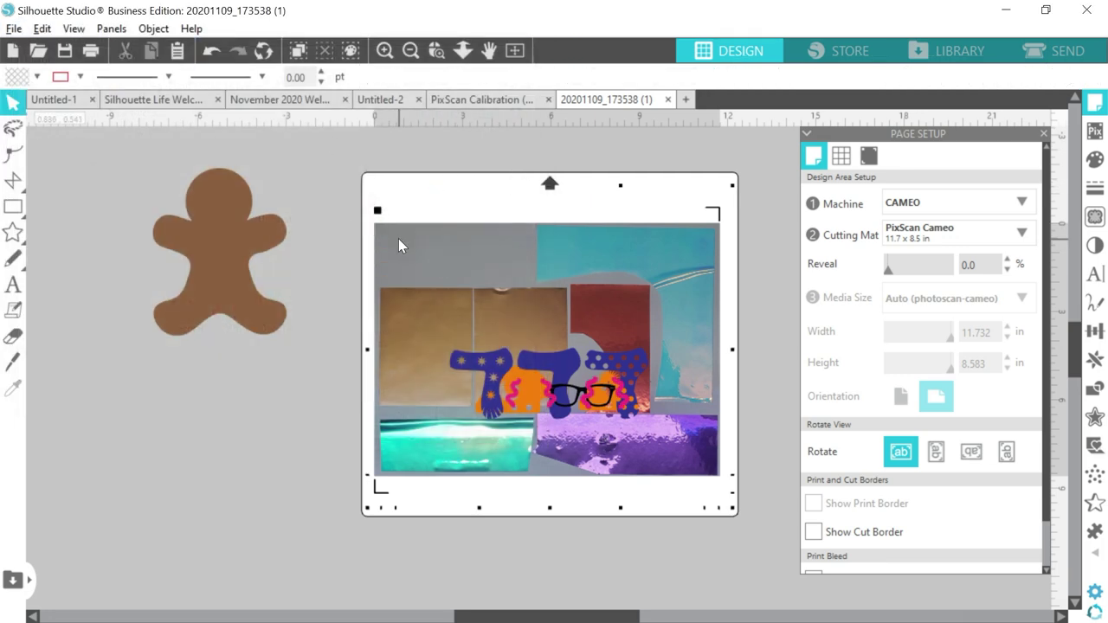
{"action": "left_click", "coordinate": [14, 29]}
{"action": "left_click", "coordinate": [50, 141]}
{"action": "scroll", "coordinate": [544, 189], "scroll_direction": "down", "scroll_amount": 2}
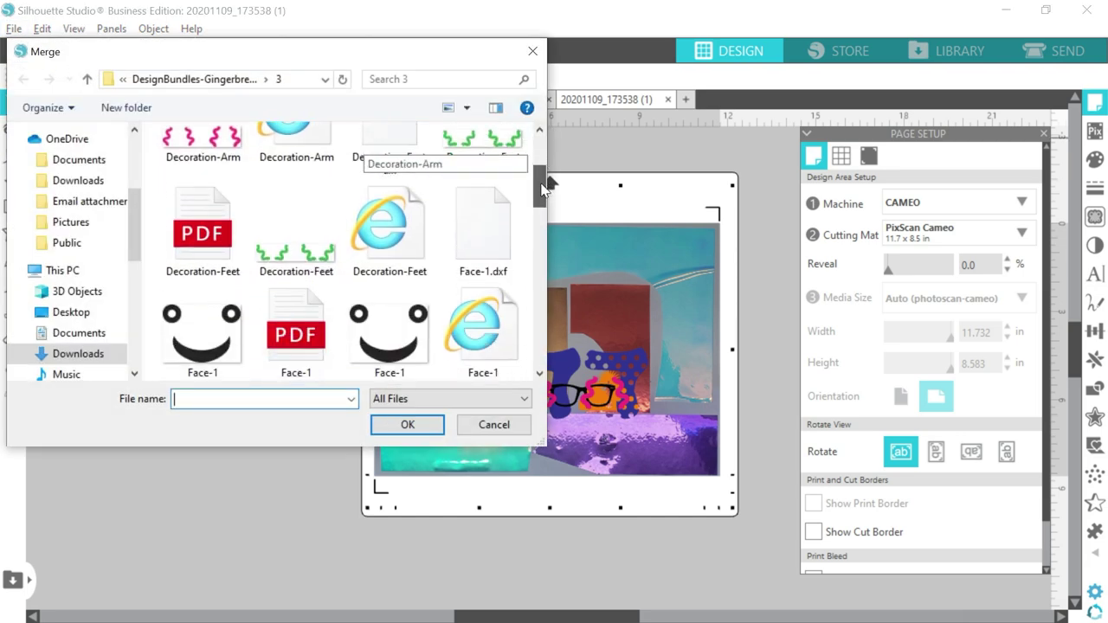
{"action": "left_click", "coordinate": [389, 227]}
{"action": "left_click", "coordinate": [13, 28]}
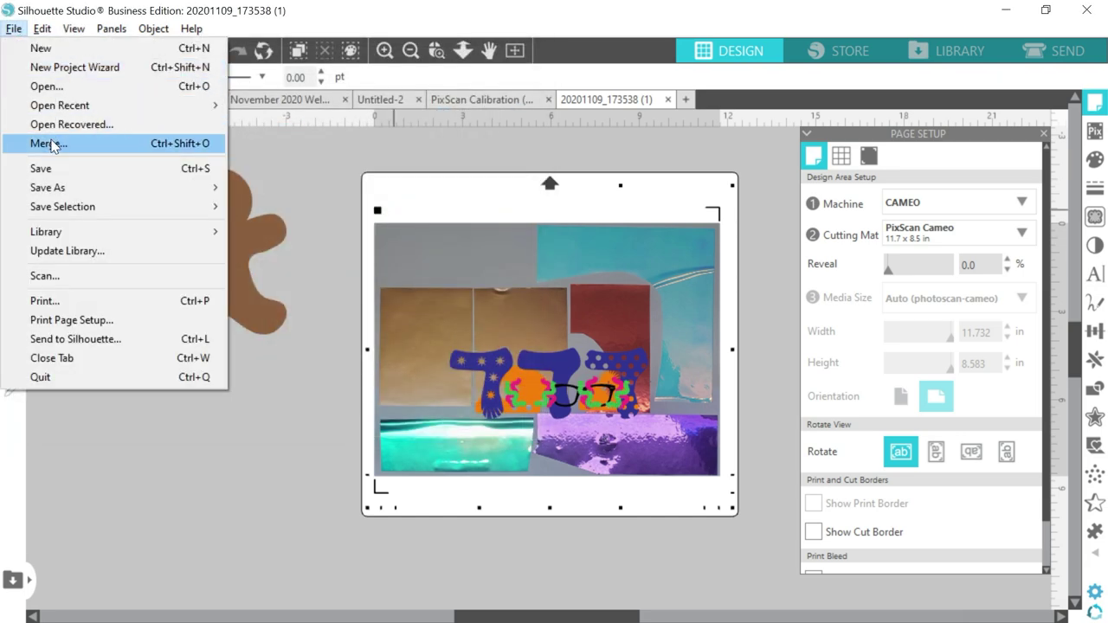
Merge two smiling face designs, including Face-1, onto the mat
{"action": "left_click", "coordinate": [49, 143]}
{"action": "left_click_drag", "start_coordinate": [540, 160], "coordinate": [539, 268]}
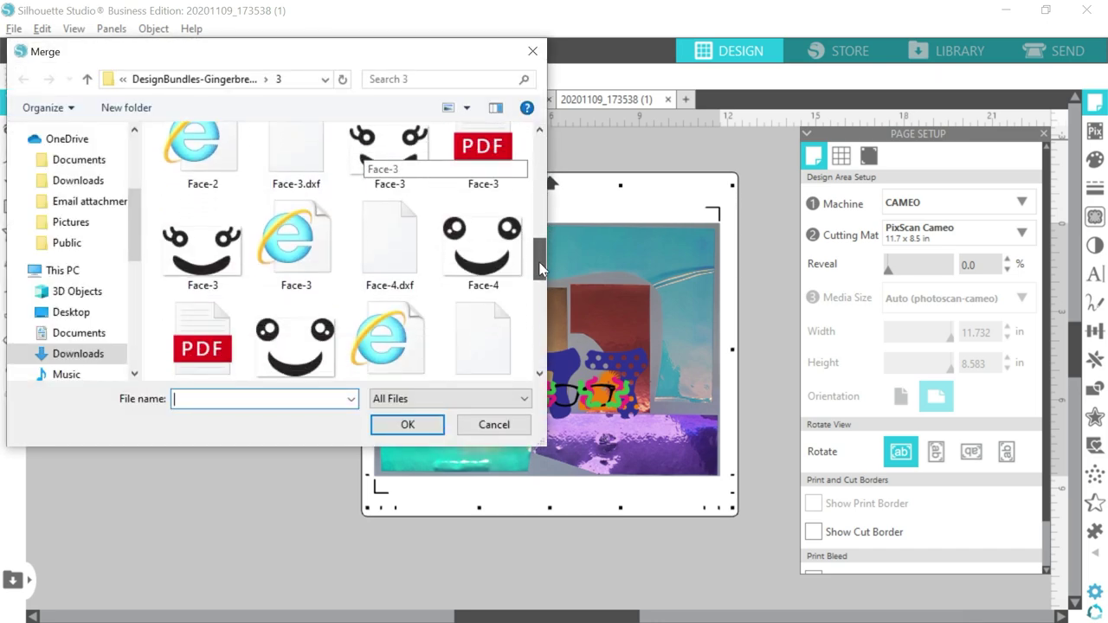
{"action": "mouse_move", "coordinate": [539, 269]}
{"action": "left_mouse_down"}
{"action": "mouse_move", "coordinate": [546, 232]}
{"action": "mouse_move", "coordinate": [545, 260]}
{"action": "left_mouse_up"}
{"action": "double_click", "coordinate": [256, 301]}
{"action": "left_click", "coordinate": [14, 28]}
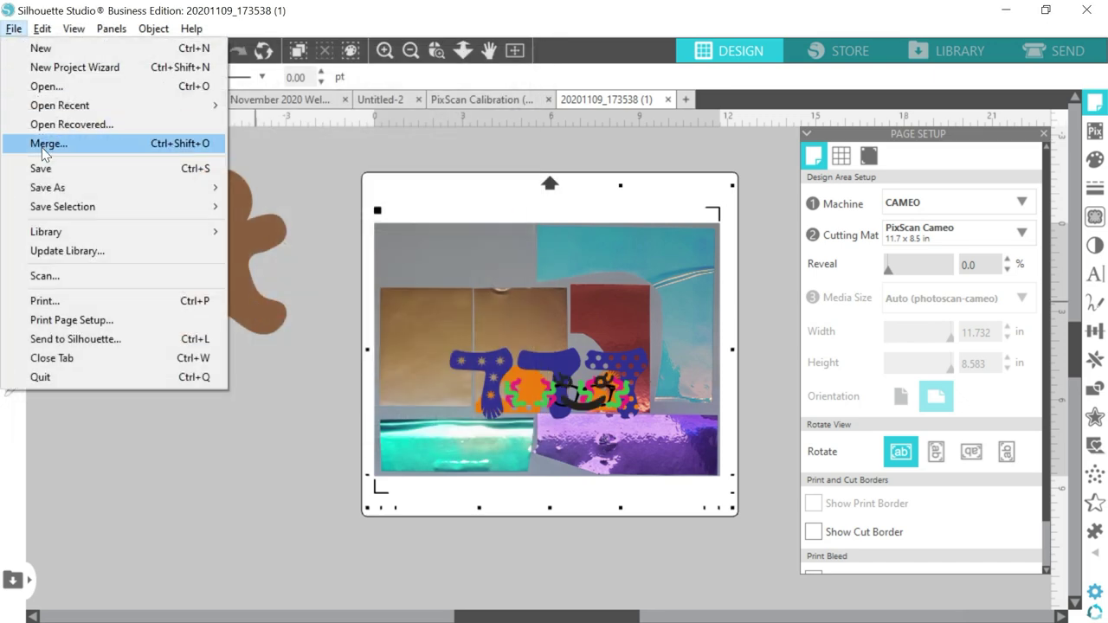
{"action": "left_click", "coordinate": [42, 144]}
{"action": "scroll", "coordinate": [373, 216], "scroll_direction": "down", "scroll_amount": 5}
{"action": "scroll", "coordinate": [372, 190], "scroll_direction": "down", "scroll_amount": 5}
{"action": "left_click", "coordinate": [483, 155]}
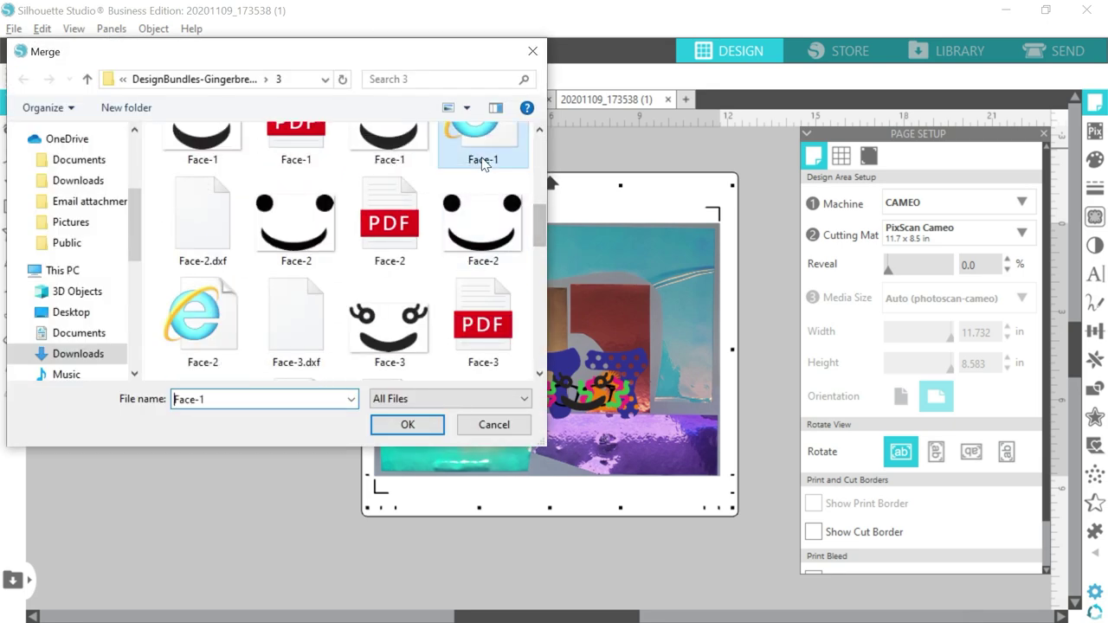
{"action": "double_click", "coordinate": [482, 161]}
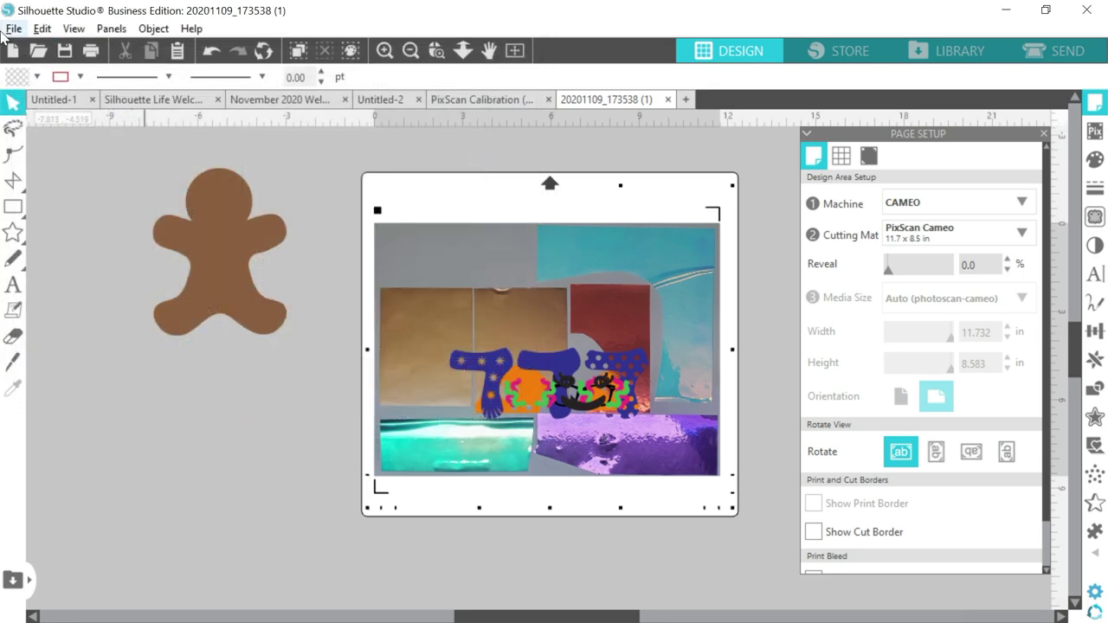
Merge the green gloves design into the document
{"action": "left_click", "coordinate": [13, 28]}
{"action": "left_click", "coordinate": [52, 142]}
{"action": "left_click_drag", "start_coordinate": [542, 152], "coordinate": [536, 364]}
{"action": "double_click", "coordinate": [255, 323]}
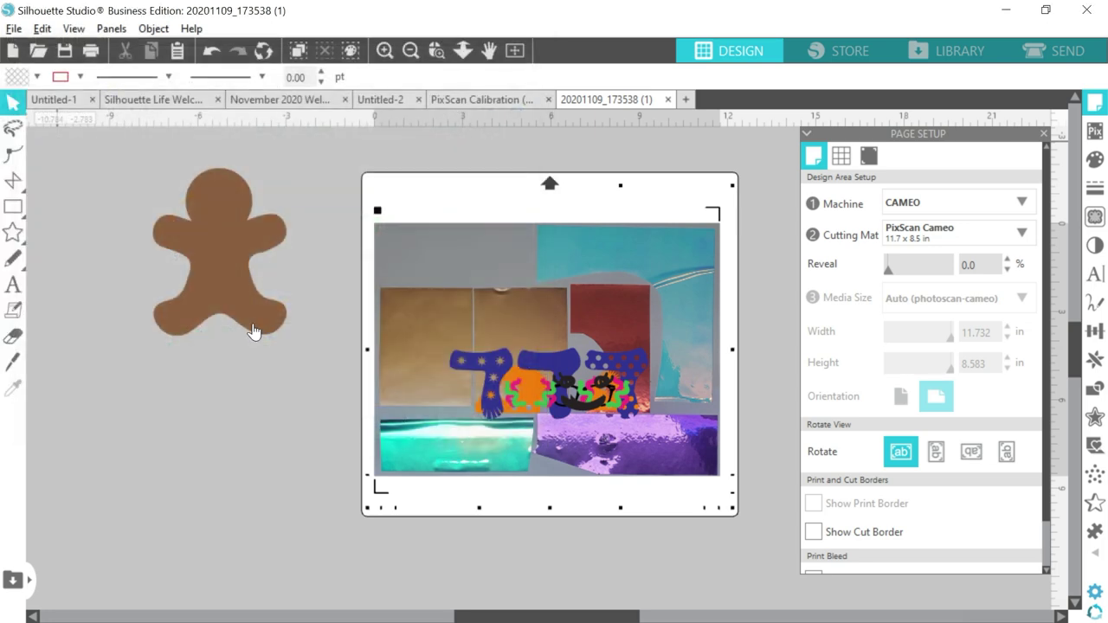
Lay the gloves, scarves, hats, mittens and pink squiggles off the mat below the gingerbread man
{"action": "left_click_drag", "start_coordinate": [355, 344], "coordinate": [218, 395]}
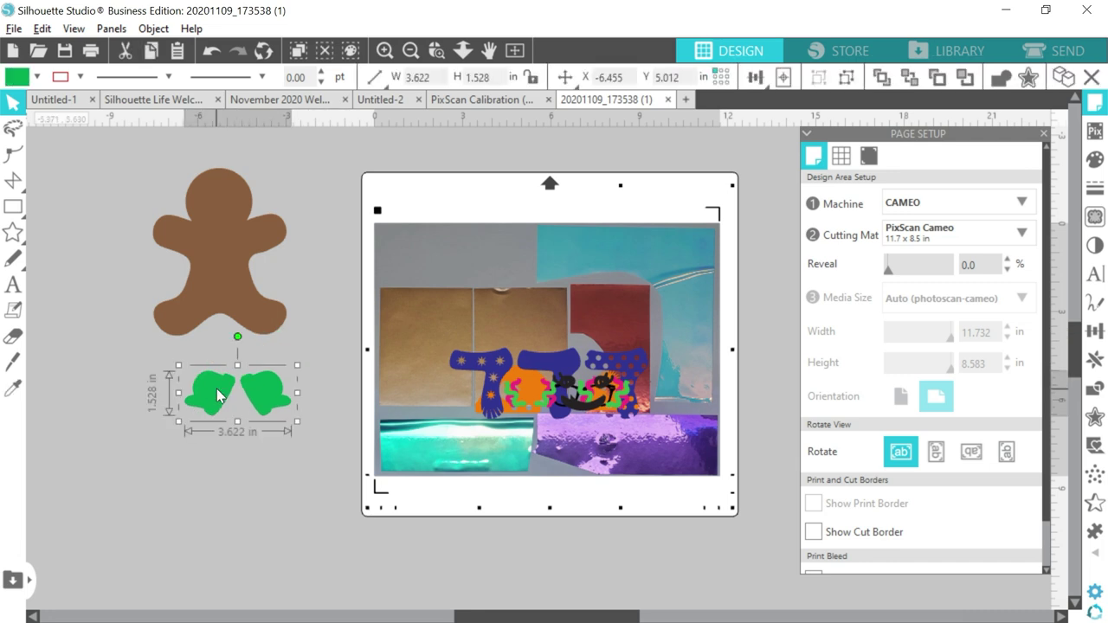
{"action": "left_click_drag", "start_coordinate": [533, 380], "coordinate": [200, 501]}
{"action": "mouse_move", "coordinate": [546, 407]}
{"action": "left_mouse_down"}
{"action": "mouse_move", "coordinate": [444, 519]}
{"action": "mouse_move", "coordinate": [515, 526]}
{"action": "left_mouse_up"}
{"action": "mouse_move", "coordinate": [597, 390]}
{"action": "left_mouse_down"}
{"action": "mouse_move", "coordinate": [229, 426]}
{"action": "mouse_move", "coordinate": [280, 174]}
{"action": "mouse_move", "coordinate": [300, 178]}
{"action": "mouse_move", "coordinate": [306, 167]}
{"action": "mouse_move", "coordinate": [237, 424]}
{"action": "left_mouse_up"}
{"action": "mouse_move", "coordinate": [269, 385]}
{"action": "left_mouse_down"}
{"action": "mouse_move", "coordinate": [244, 249]}
{"action": "mouse_move", "coordinate": [227, 225]}
{"action": "mouse_move", "coordinate": [294, 419]}
{"action": "left_mouse_up"}
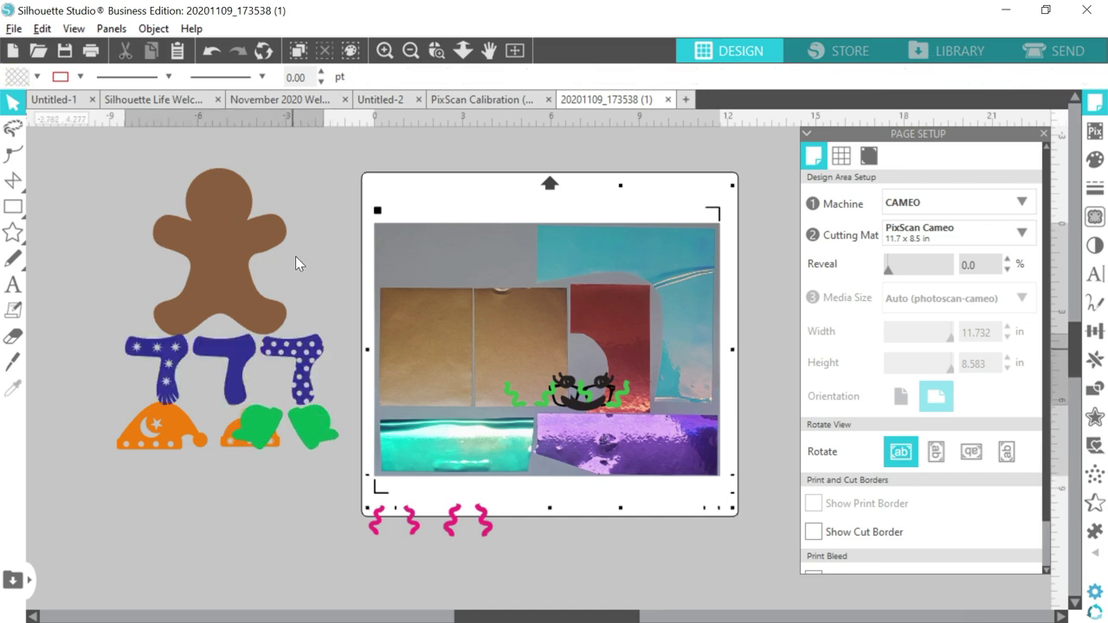
{"action": "mouse_move", "coordinate": [286, 487]}
{"action": "left_mouse_down"}
{"action": "mouse_move", "coordinate": [288, 241]}
{"action": "mouse_move", "coordinate": [288, 483]}
{"action": "left_mouse_up"}
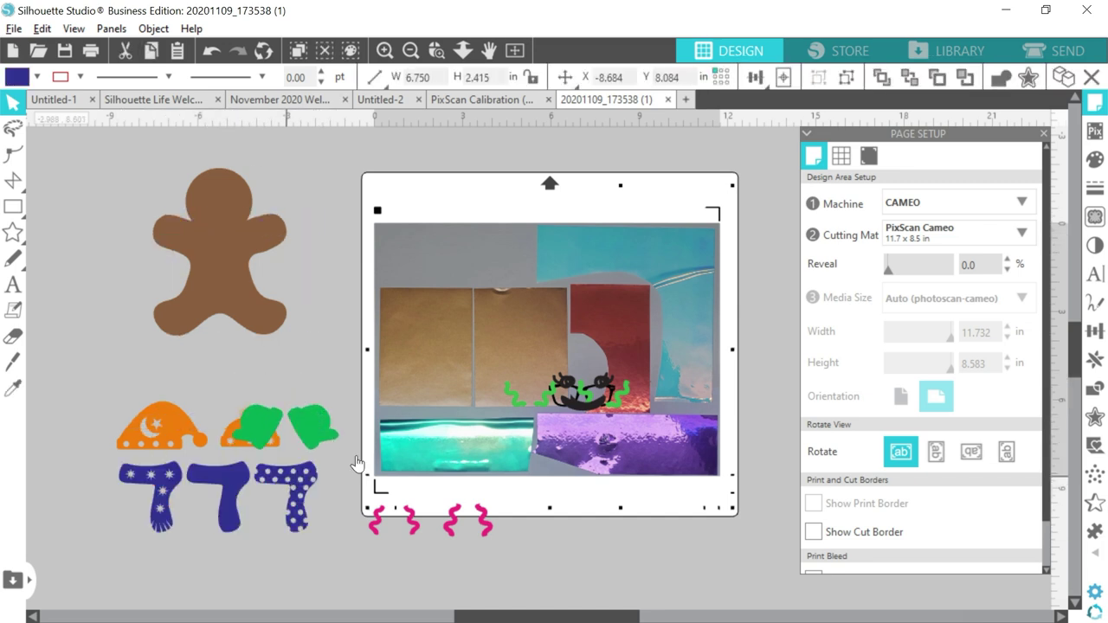
{"action": "left_click_drag", "start_coordinate": [578, 387], "coordinate": [452, 394]}
Put the glasses on the gingerbread head, set the faces and green squiggles aside, and duplicate the gingerbread
{"action": "left_click_drag", "start_coordinate": [319, 361], "coordinate": [211, 197]}
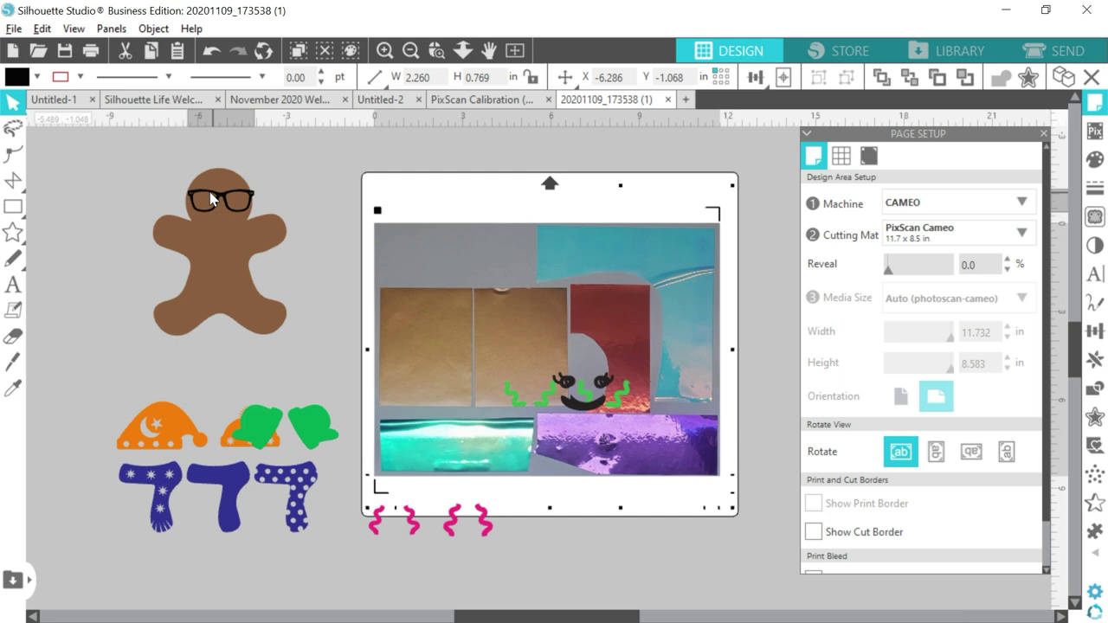
{"action": "left_click_drag", "start_coordinate": [582, 390], "coordinate": [237, 210]}
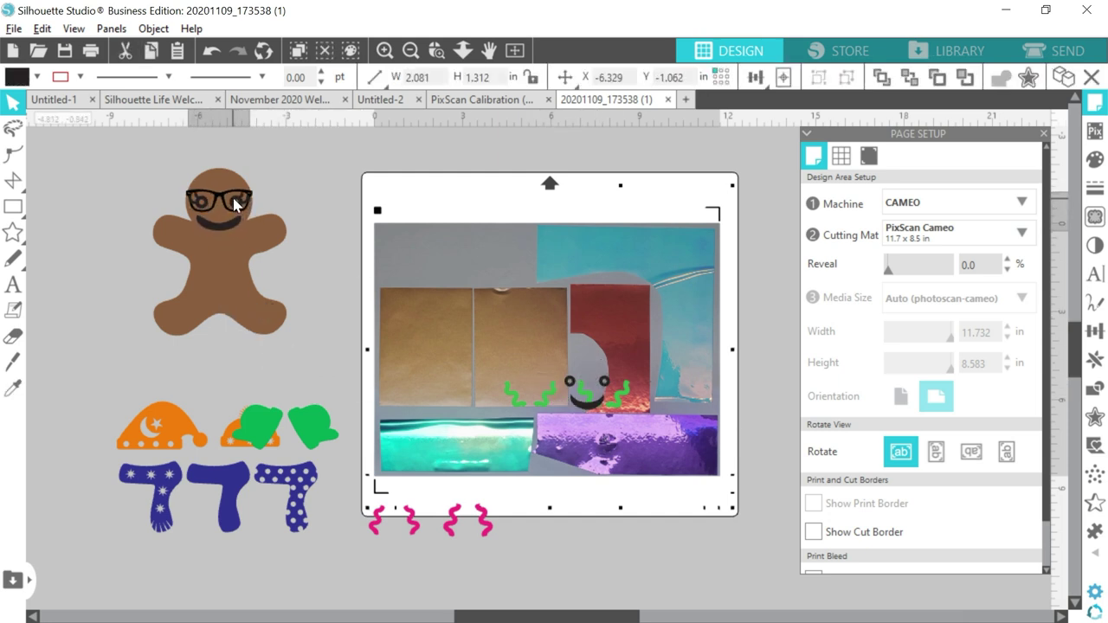
{"action": "left_click_drag", "start_coordinate": [236, 204], "coordinate": [338, 154]}
{"action": "left_click_drag", "start_coordinate": [603, 381], "coordinate": [332, 214]}
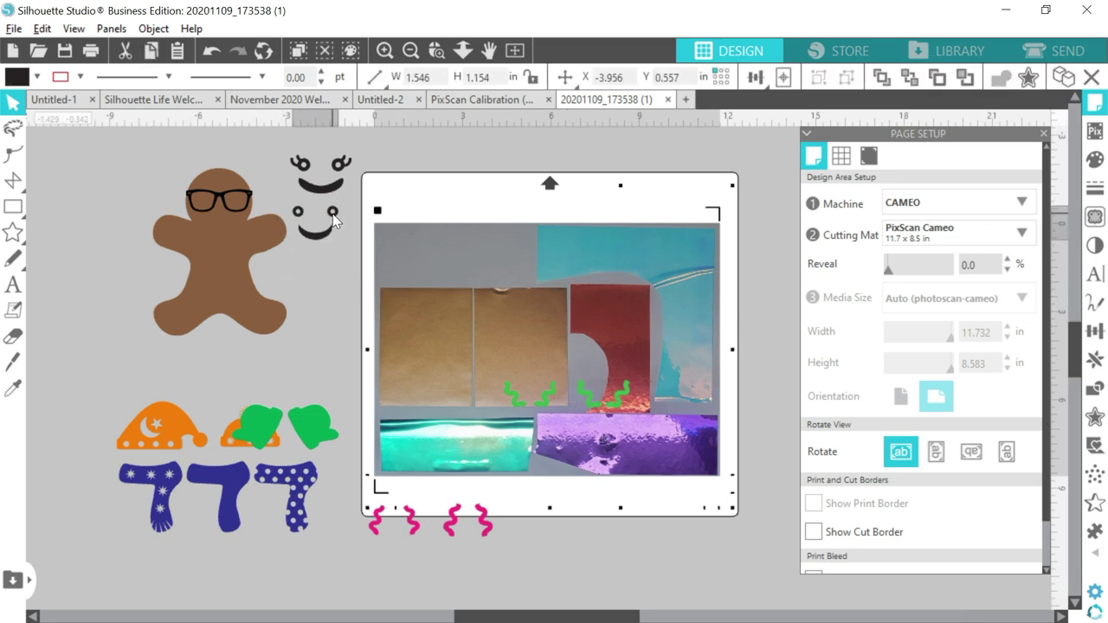
{"action": "mouse_move", "coordinate": [535, 401]}
{"action": "left_mouse_down"}
{"action": "mouse_move", "coordinate": [225, 374]}
{"action": "mouse_move", "coordinate": [204, 322]}
{"action": "mouse_move", "coordinate": [207, 377]}
{"action": "left_mouse_up"}
{"action": "left_click", "coordinate": [251, 292]}
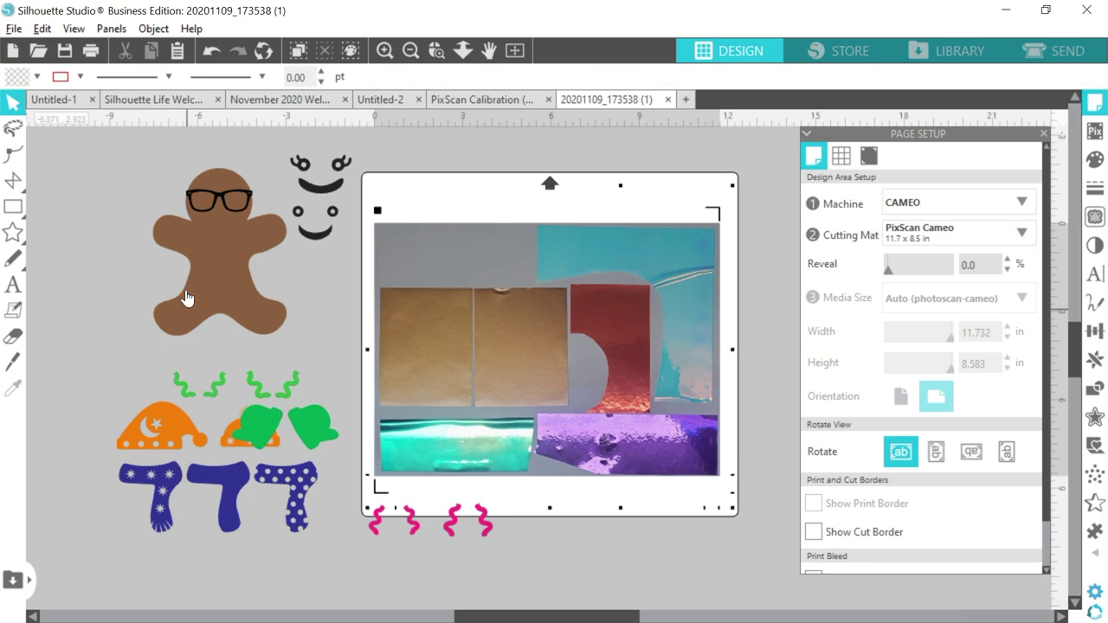
{"action": "key", "text": "ctrl+d"}
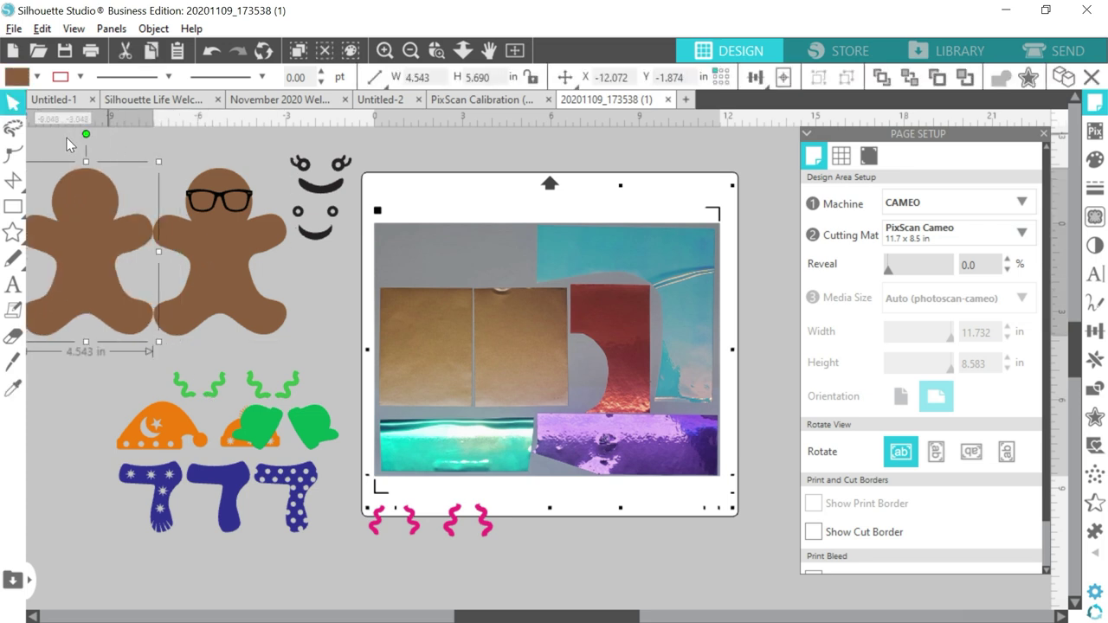
Marquee-select all pieces, move them onto the PixScan mat, and shrink the group over the scraps
{"action": "mouse_move", "coordinate": [62, 138]}
{"action": "left_mouse_down"}
{"action": "mouse_move", "coordinate": [279, 521]}
{"action": "mouse_move", "coordinate": [475, 578]}
{"action": "left_mouse_up"}
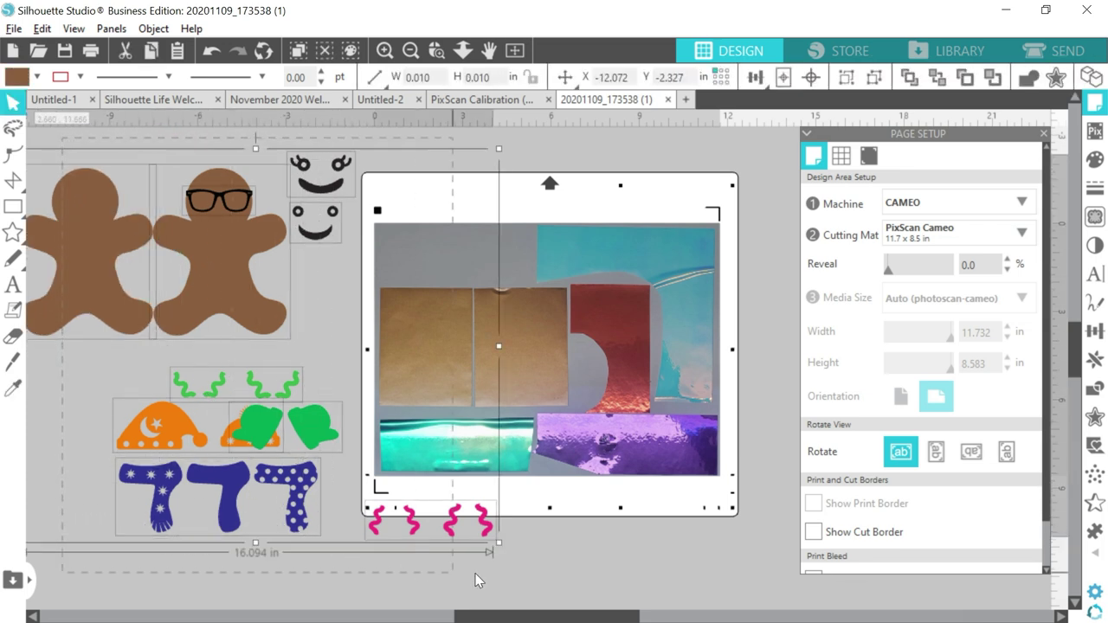
{"action": "left_click_drag", "start_coordinate": [234, 252], "coordinate": [597, 374]}
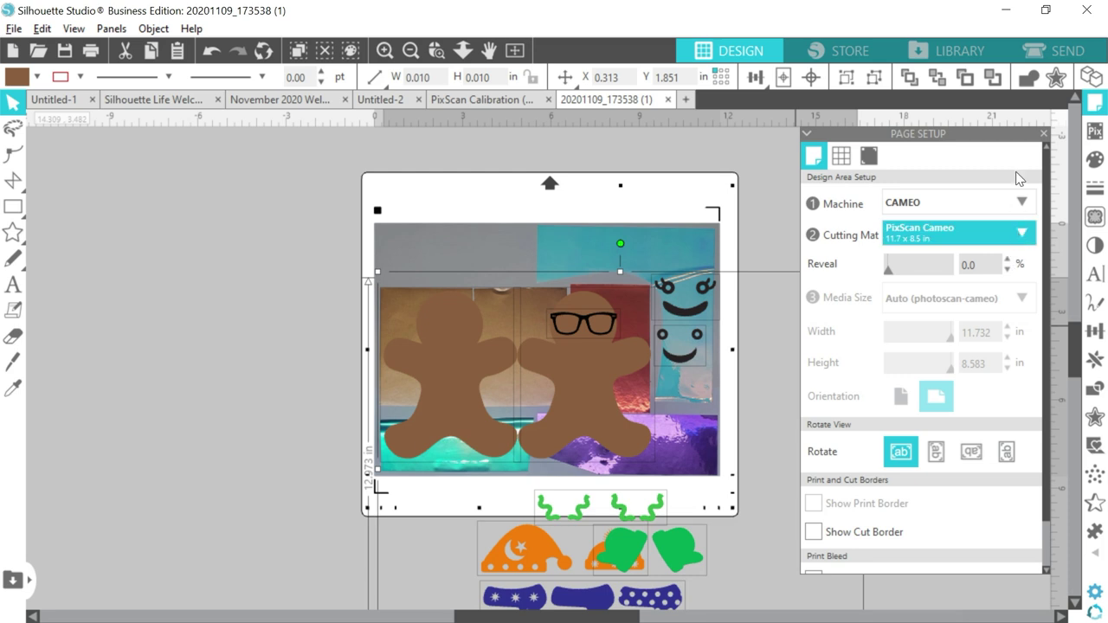
{"action": "left_click", "coordinate": [1043, 134]}
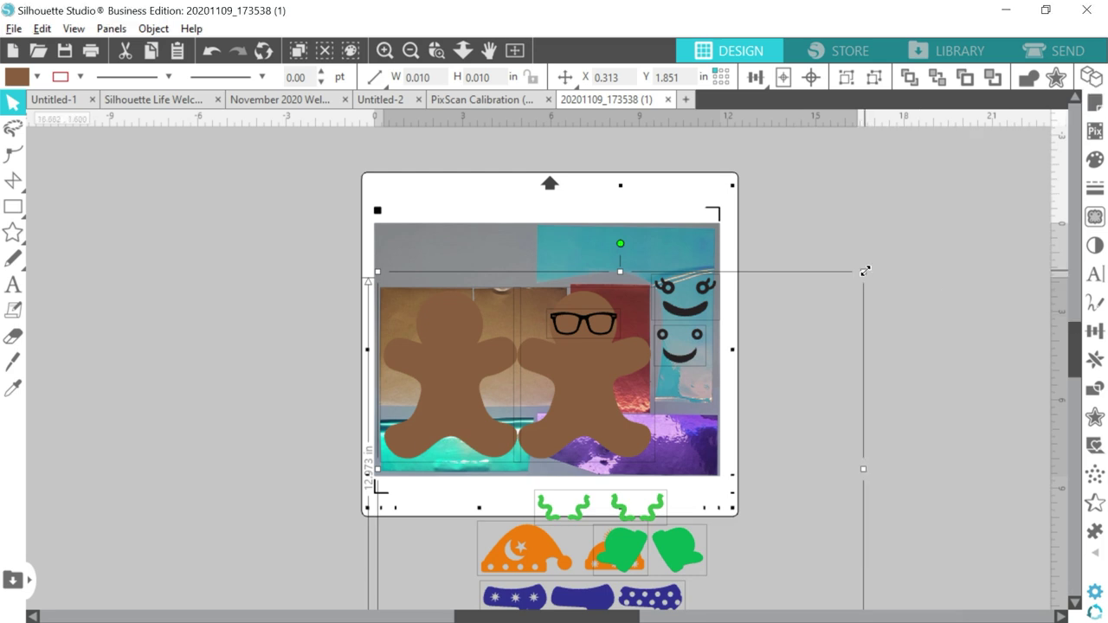
{"action": "left_click_drag", "start_coordinate": [865, 271], "coordinate": [586, 459]}
{"action": "left_click_drag", "start_coordinate": [512, 487], "coordinate": [514, 349]}
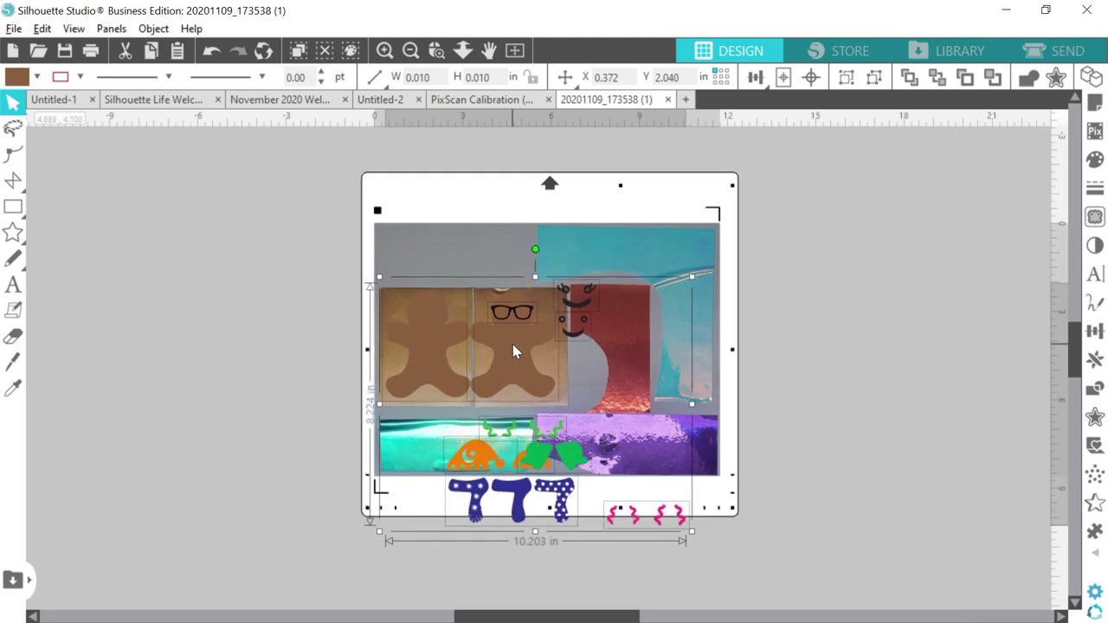
{"action": "left_click", "coordinate": [638, 348]}
{"action": "left_click_drag", "start_coordinate": [525, 349], "coordinate": [516, 318]}
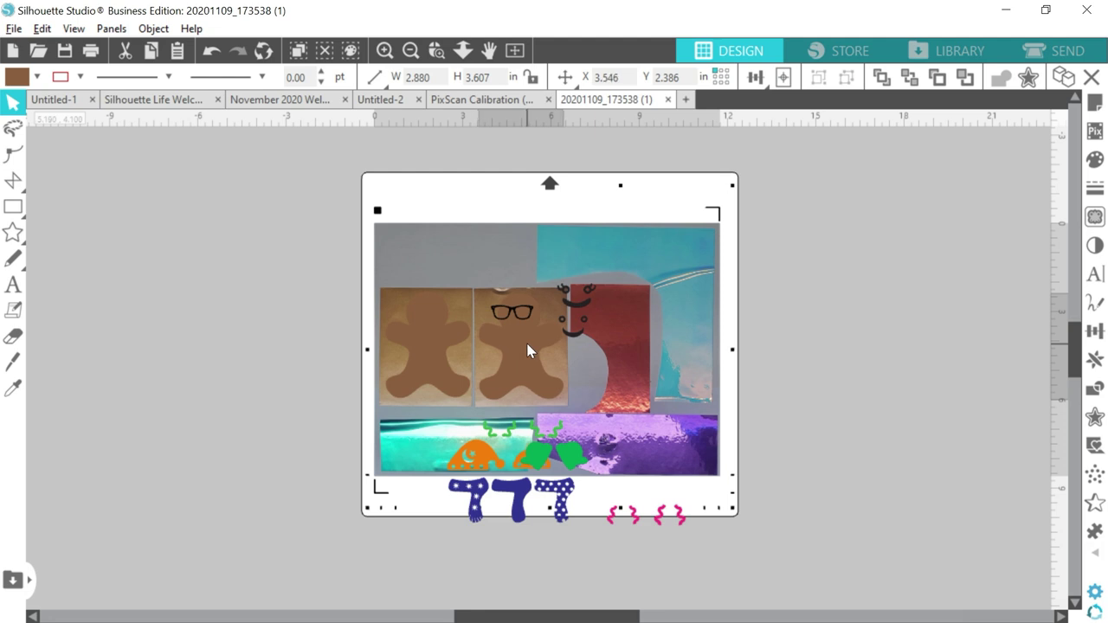
Move the glasses and both faces off the mat, then ungroup the three scarves
{"action": "left_click_drag", "start_coordinate": [304, 247], "coordinate": [279, 248]}
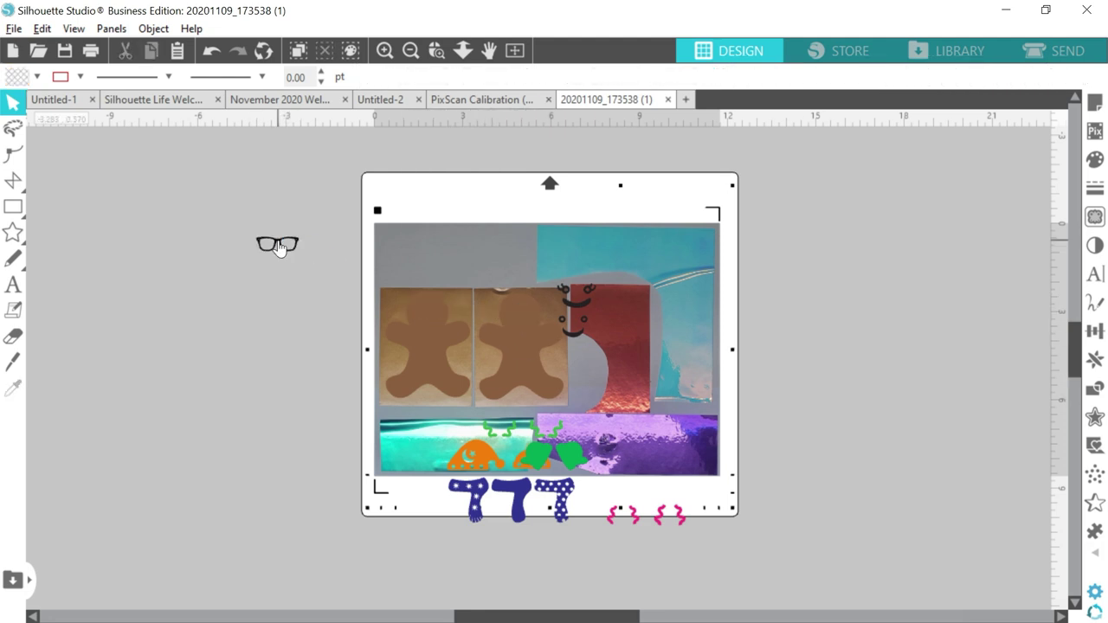
{"action": "left_click_drag", "start_coordinate": [580, 314], "coordinate": [254, 301]}
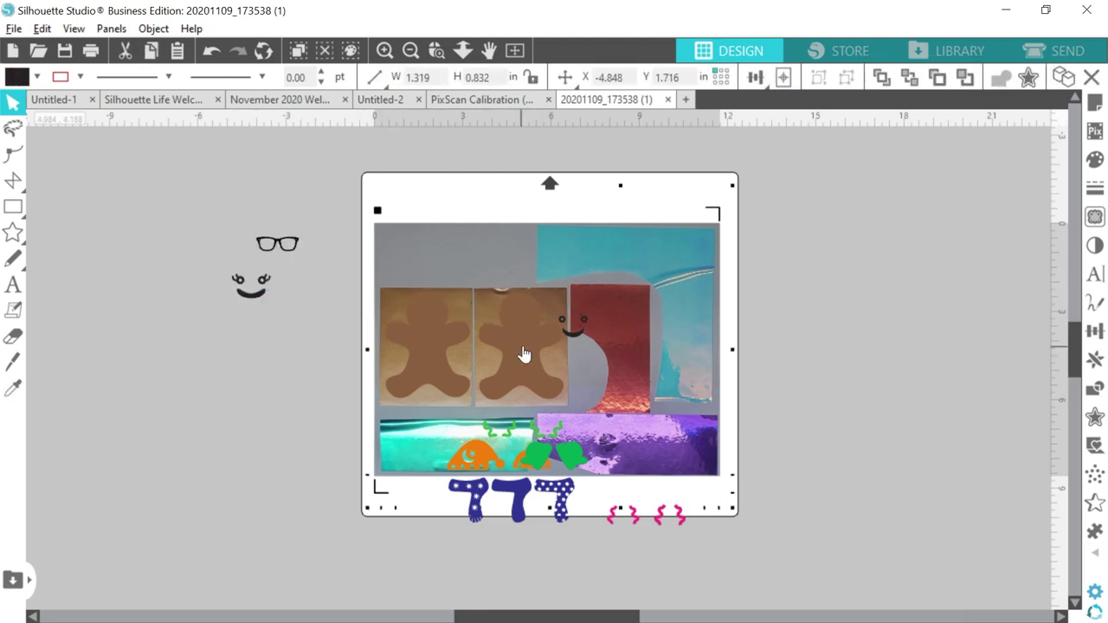
{"action": "left_click_drag", "start_coordinate": [577, 342], "coordinate": [275, 344]}
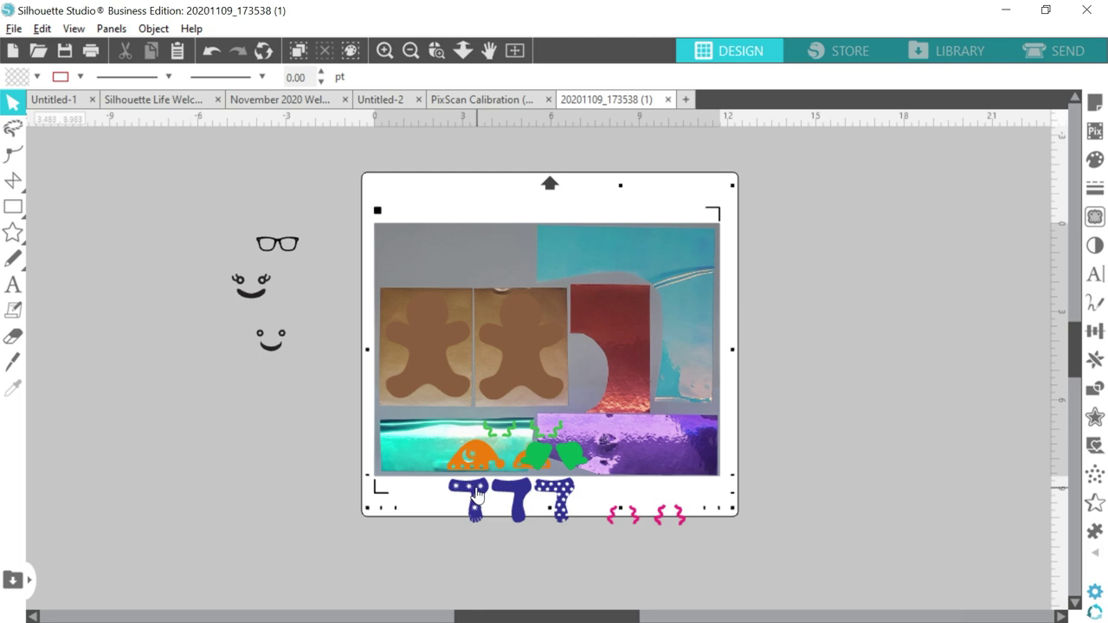
{"action": "left_click_drag", "start_coordinate": [478, 493], "coordinate": [192, 428]}
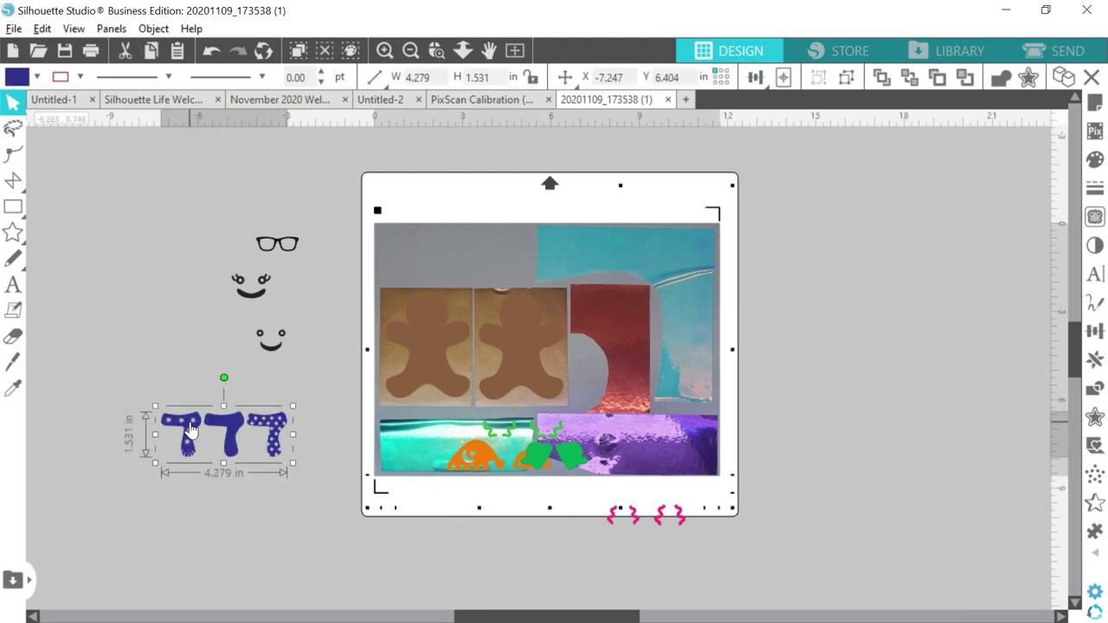
{"action": "right_click", "coordinate": [191, 430]}
{"action": "left_click", "coordinate": [217, 406]}
{"action": "left_click", "coordinate": [230, 469]}
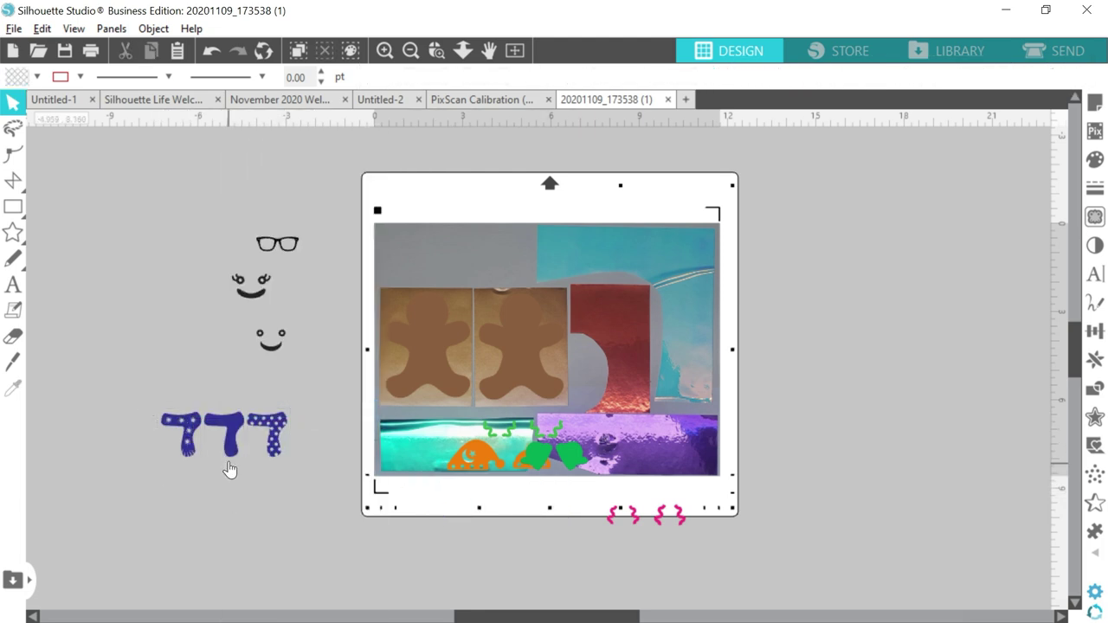
Place a plain blue scarf on the purple foil and delete the two patterned scarves
{"action": "mouse_move", "coordinate": [232, 450]}
{"action": "left_mouse_down"}
{"action": "mouse_move", "coordinate": [623, 422]}
{"action": "mouse_move", "coordinate": [677, 449]}
{"action": "left_mouse_up"}
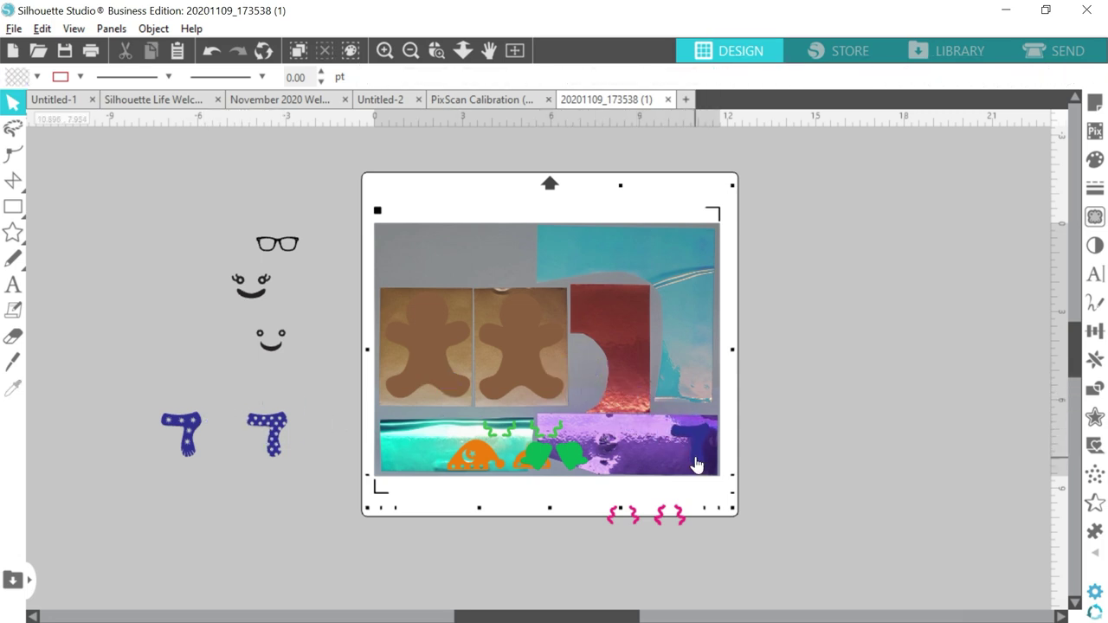
{"action": "left_click_drag", "start_coordinate": [695, 457], "coordinate": [701, 451]}
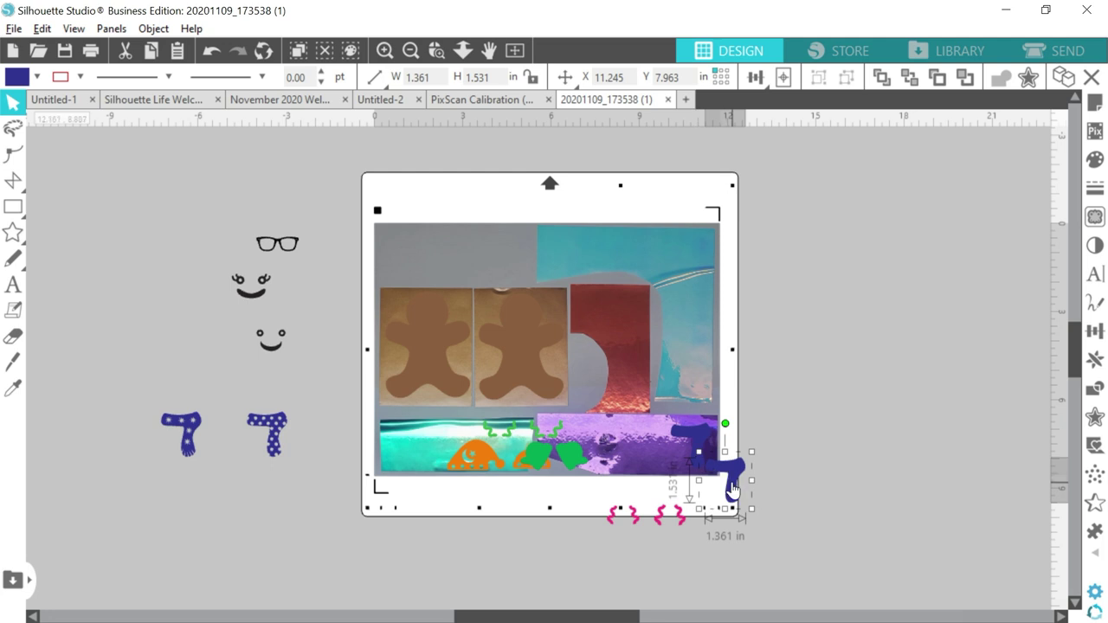
{"action": "left_click_drag", "start_coordinate": [312, 483], "coordinate": [128, 406]}
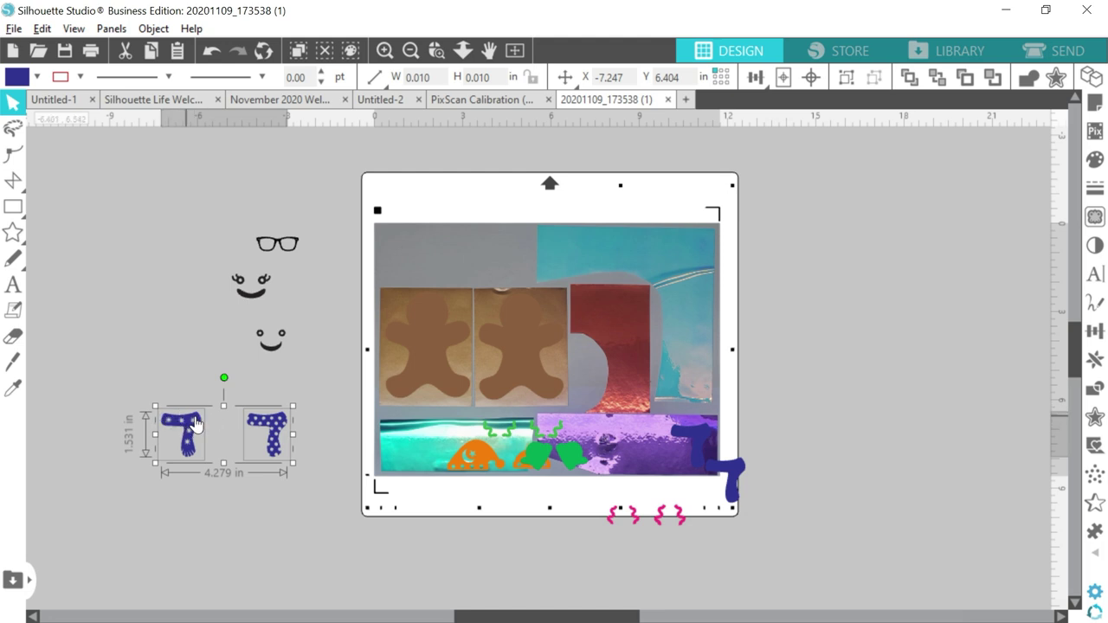
{"action": "key", "text": "Delete"}
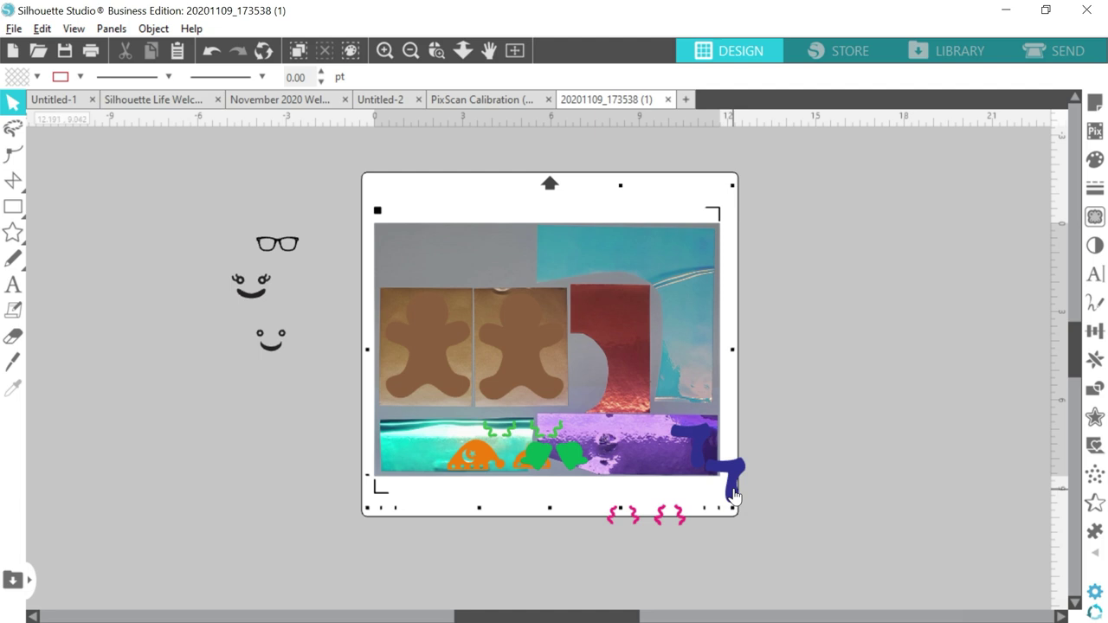
Rotate the other plain scarf a quarter turn onto the teal strip and move the orange hats off the mat
{"action": "left_click_drag", "start_coordinate": [734, 495], "coordinate": [422, 470]}
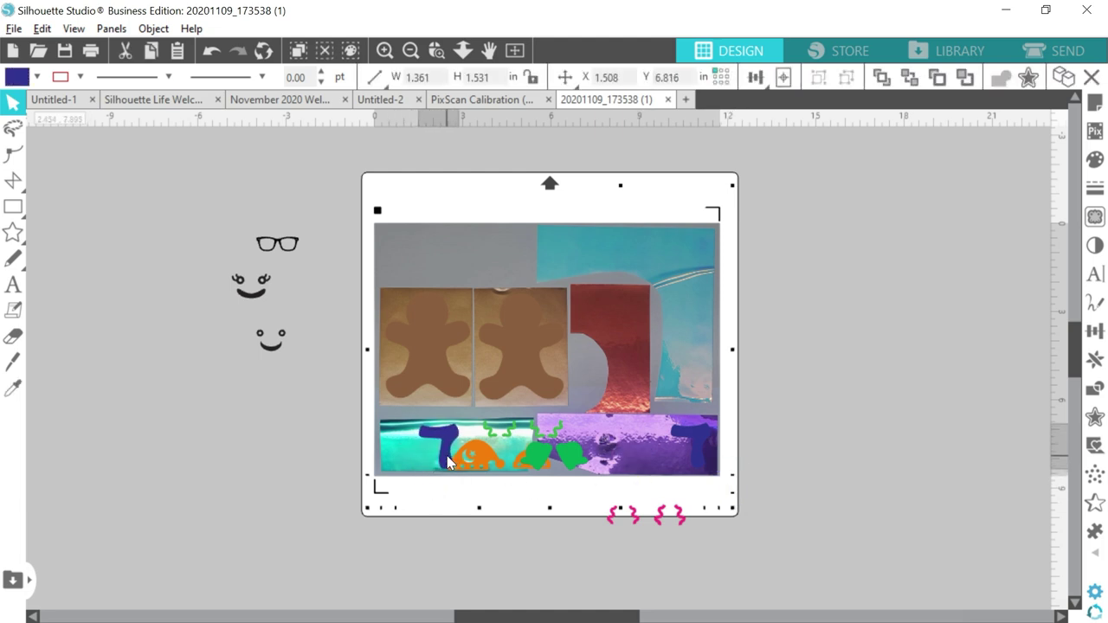
{"action": "left_click_drag", "start_coordinate": [446, 456], "coordinate": [421, 456]}
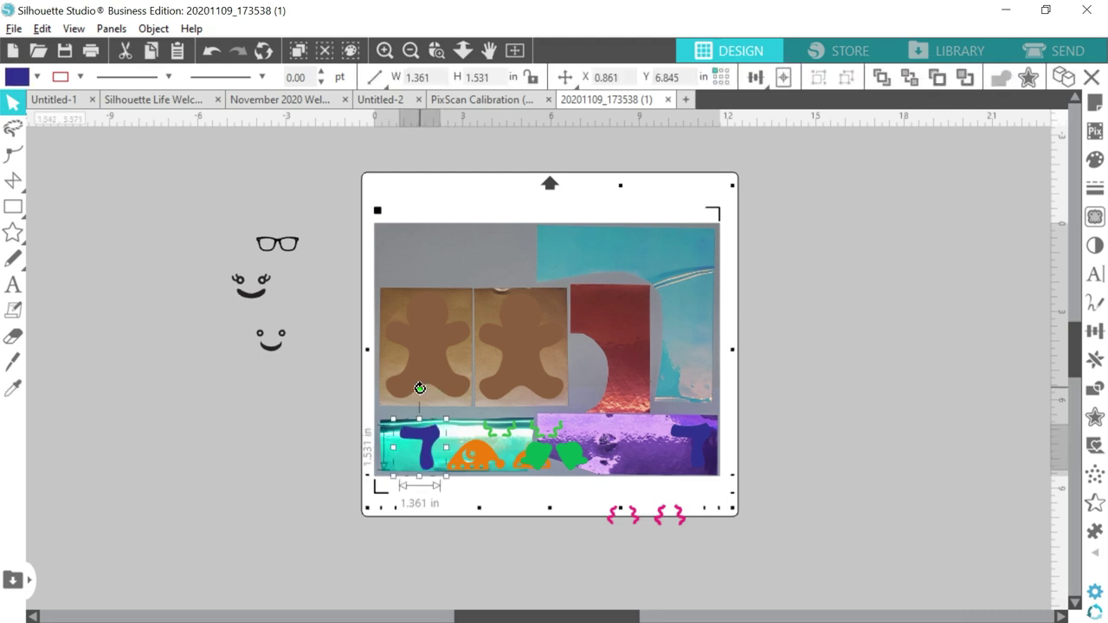
{"action": "left_click_drag", "start_coordinate": [420, 389], "coordinate": [374, 454]}
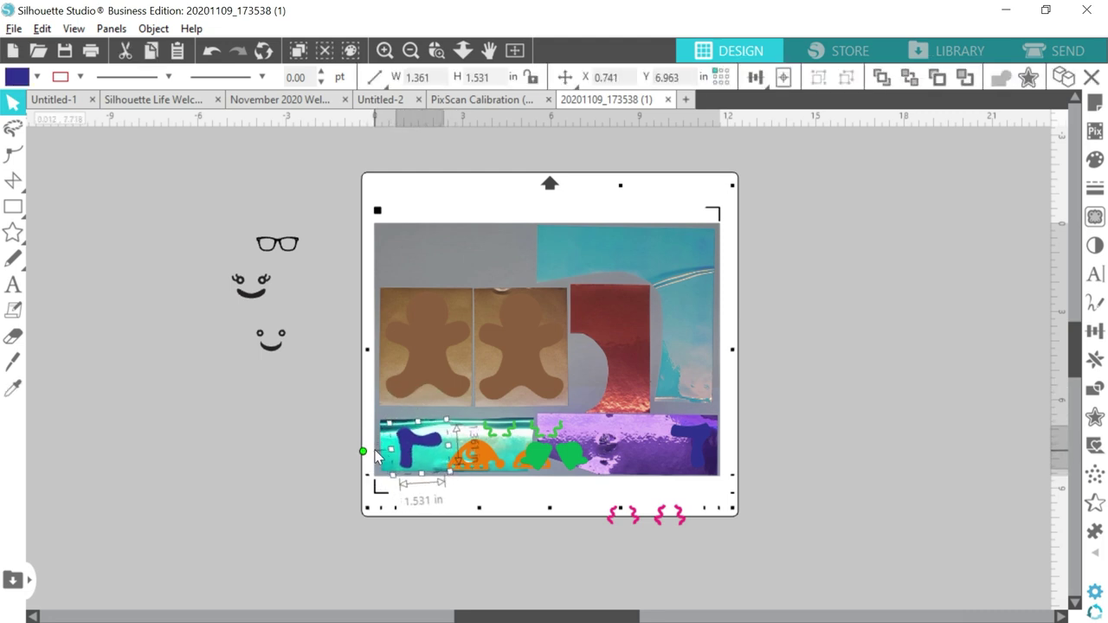
{"action": "left_click_drag", "start_coordinate": [406, 439], "coordinate": [397, 443]}
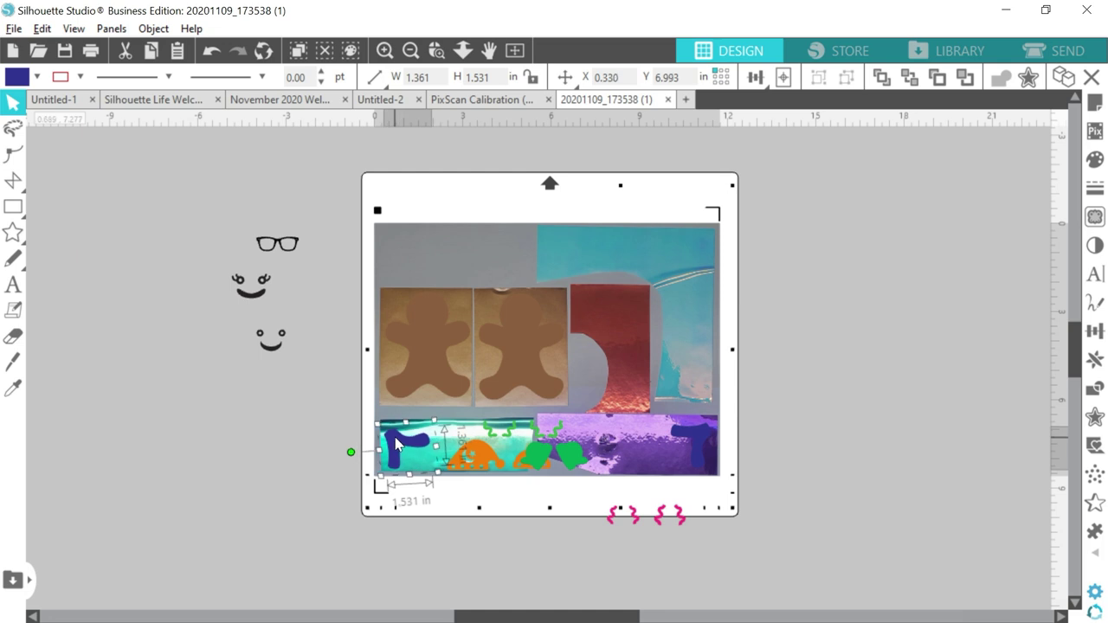
{"action": "left_click_drag", "start_coordinate": [395, 442], "coordinate": [398, 443]}
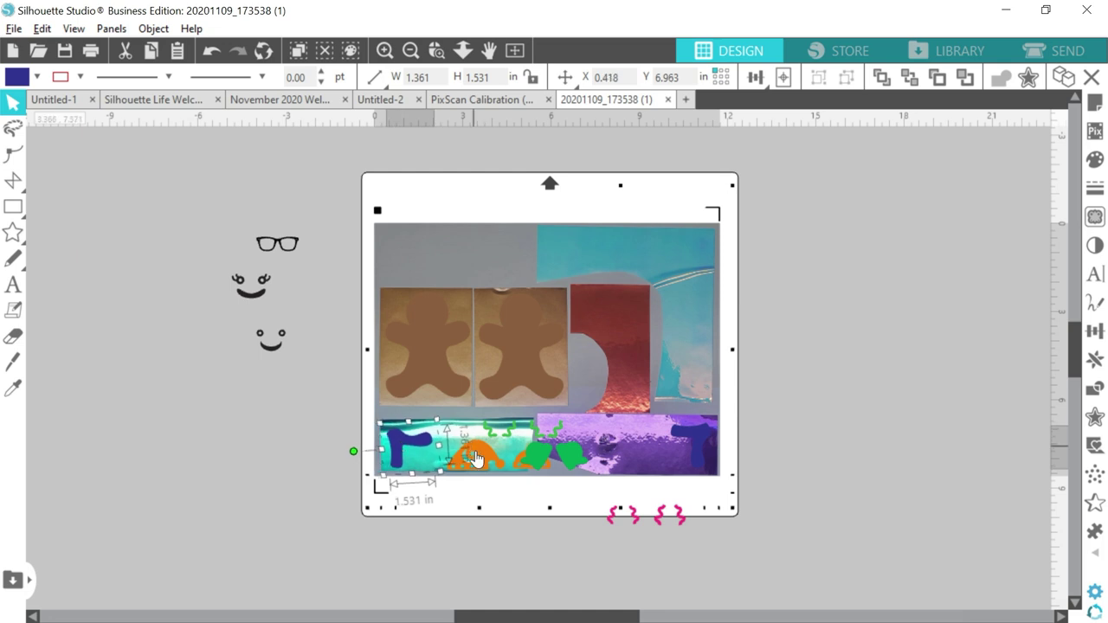
{"action": "left_click_drag", "start_coordinate": [475, 459], "coordinate": [235, 419]}
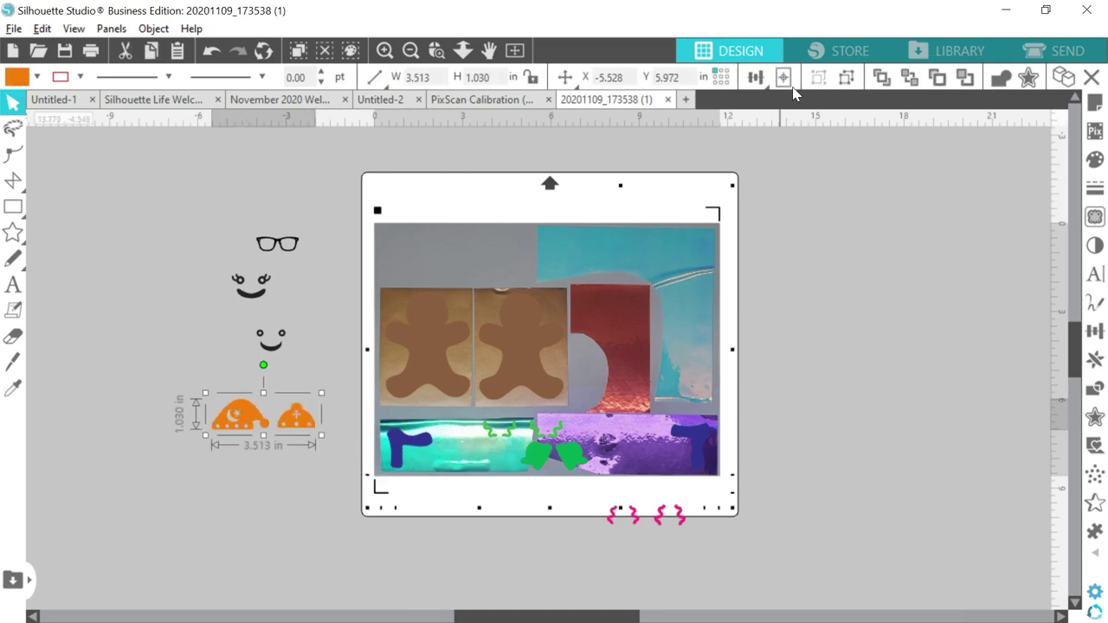
Release the orange hat's compound path and place it and a duplicate on the purple and teal strips
{"action": "left_click", "coordinate": [288, 390]}
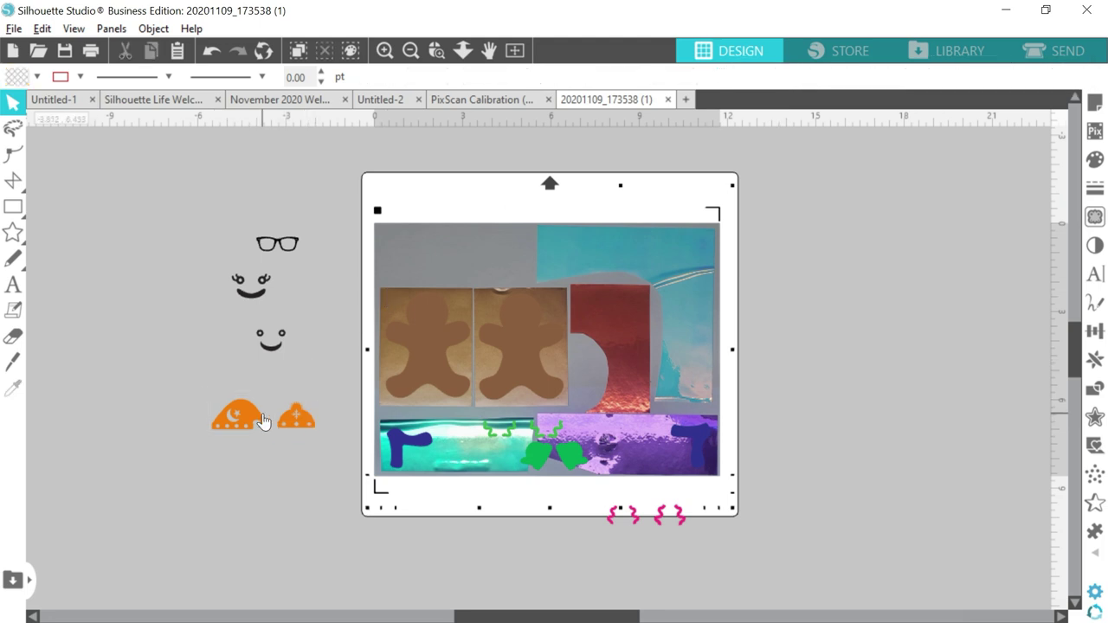
{"action": "left_click", "coordinate": [264, 420]}
{"action": "right_click", "coordinate": [251, 416]}
{"action": "left_click", "coordinate": [349, 490]}
{"action": "mouse_move", "coordinate": [270, 407]}
{"action": "left_mouse_down"}
{"action": "mouse_move", "coordinate": [292, 392]}
{"action": "mouse_move", "coordinate": [679, 467]}
{"action": "left_mouse_up"}
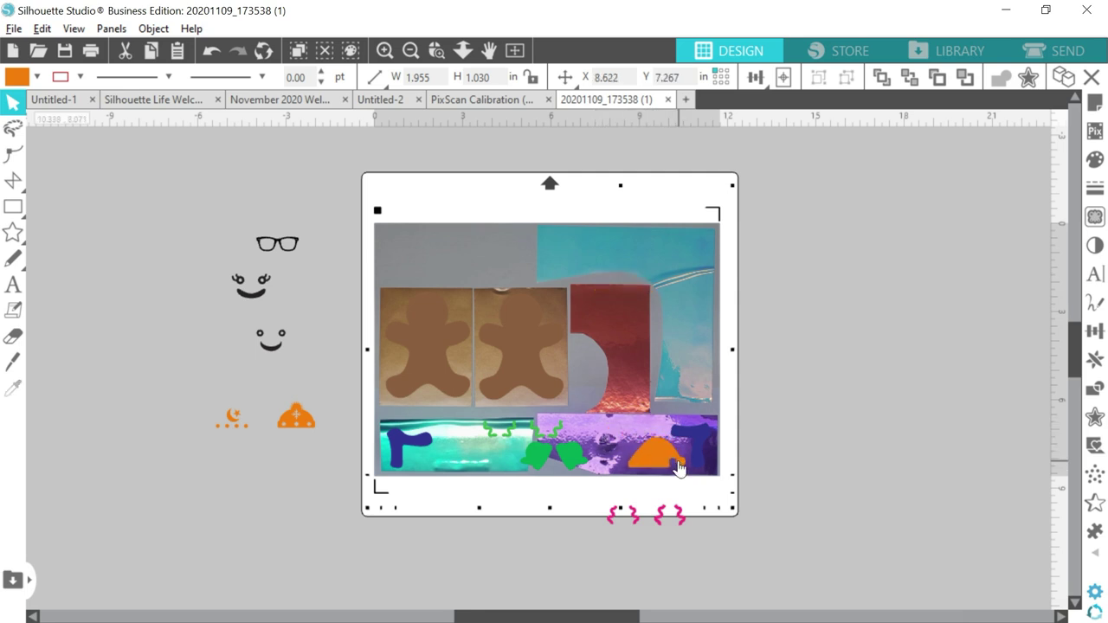
{"action": "key", "text": "ctrl+d"}
{"action": "mouse_move", "coordinate": [604, 456]}
{"action": "left_mouse_down"}
{"action": "mouse_move", "coordinate": [504, 445]}
{"action": "mouse_move", "coordinate": [398, 389]}
{"action": "mouse_move", "coordinate": [495, 318]}
{"action": "mouse_move", "coordinate": [711, 343]}
{"action": "mouse_move", "coordinate": [831, 333]}
{"action": "left_mouse_up"}
Move the pink squiggles off the mat and weld the orange moon onto the hat on the teal strip
{"action": "left_click", "coordinate": [664, 502]}
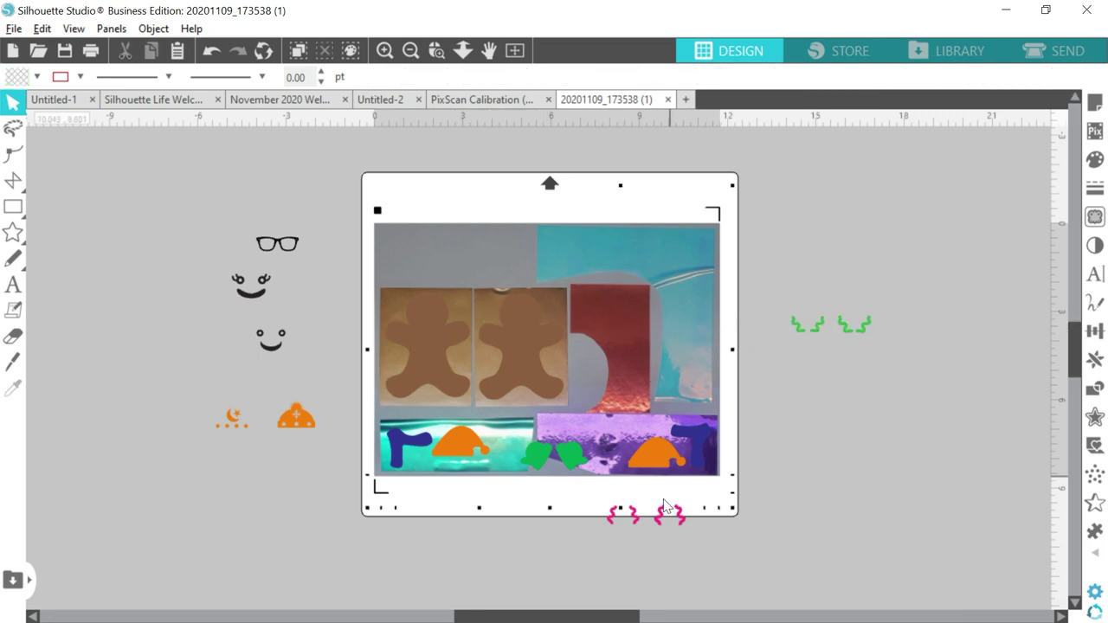
{"action": "left_click_drag", "start_coordinate": [684, 531], "coordinate": [859, 373]}
{"action": "left_click_drag", "start_coordinate": [333, 392], "coordinate": [140, 462]}
{"action": "right_click", "coordinate": [294, 415]}
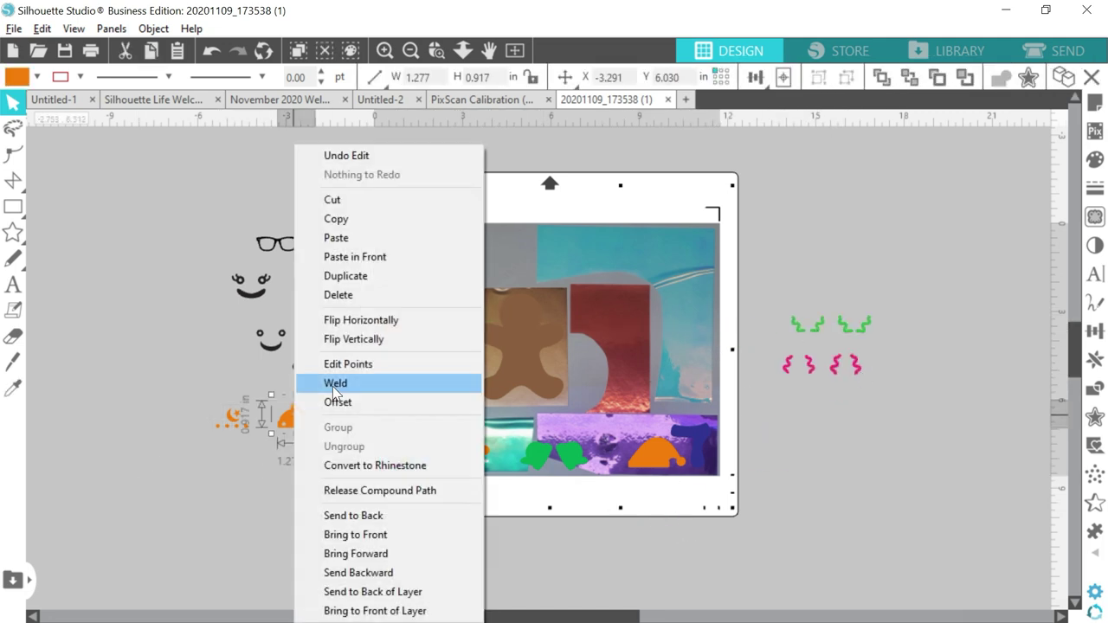
{"action": "left_click", "coordinate": [332, 381]}
{"action": "mouse_move", "coordinate": [313, 422]}
{"action": "left_mouse_down"}
{"action": "mouse_move", "coordinate": [328, 393]}
{"action": "mouse_move", "coordinate": [526, 318]}
{"action": "mouse_move", "coordinate": [597, 393]}
{"action": "left_mouse_up"}
{"action": "left_click_drag", "start_coordinate": [459, 457], "coordinate": [458, 440]}
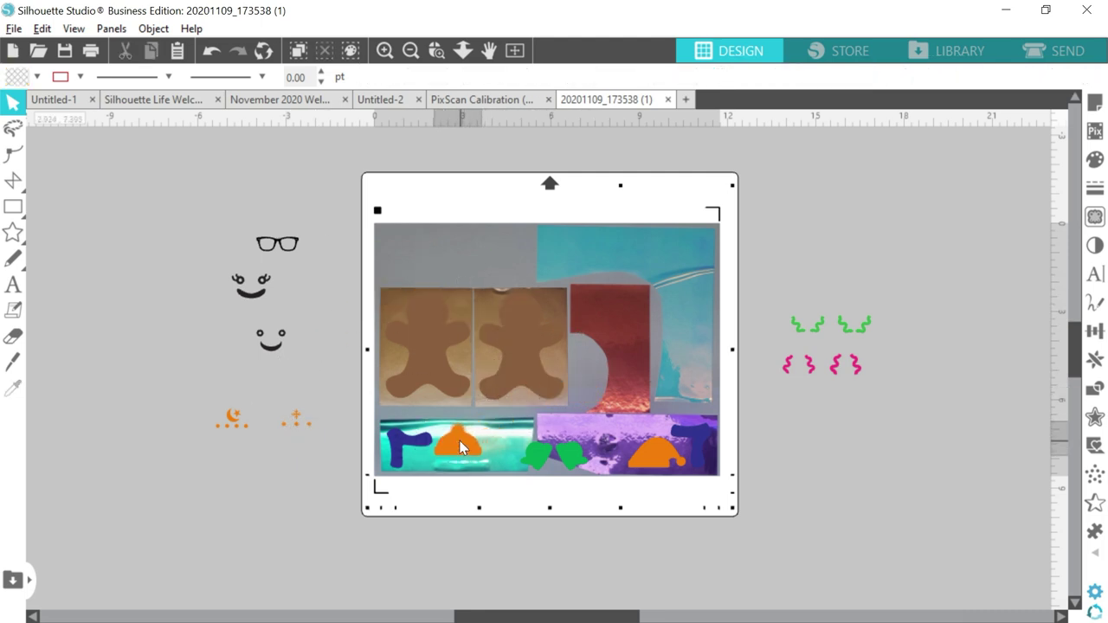
{"action": "left_click", "coordinate": [624, 327]}
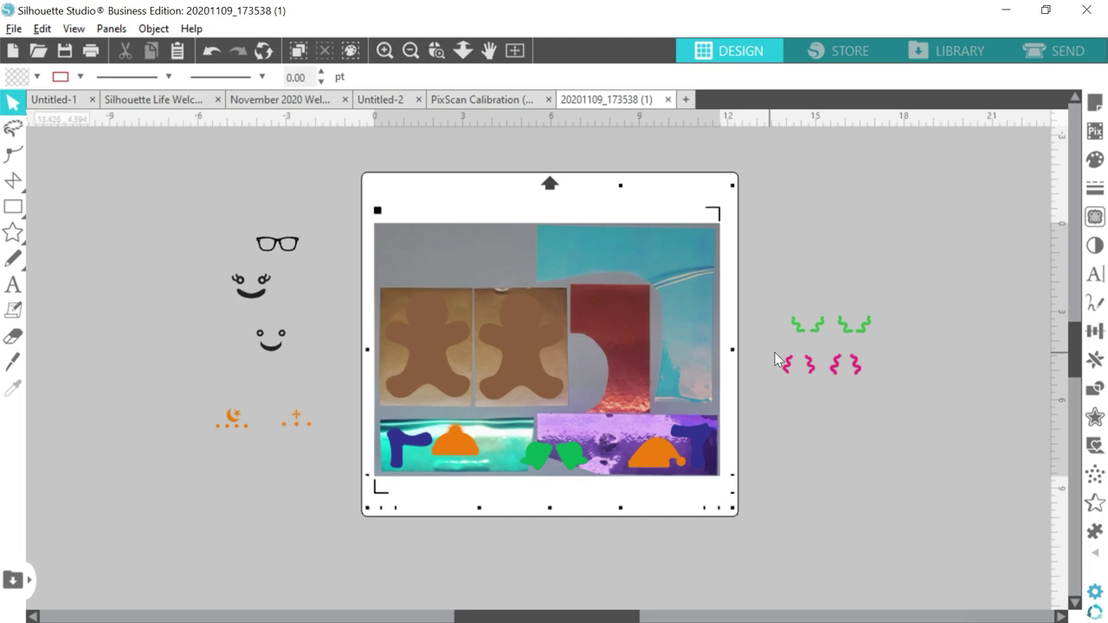
{"action": "left_click_drag", "start_coordinate": [774, 362], "coordinate": [829, 365]}
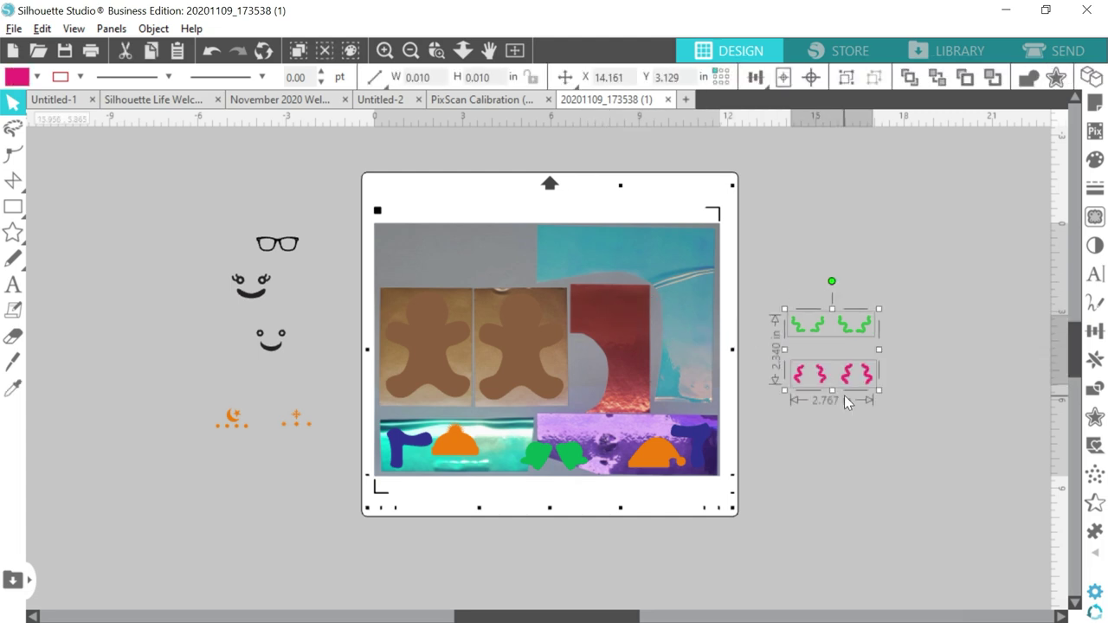
Release the squiggles and place green and pink sets on the red foil and top teal scraps
{"action": "right_click", "coordinate": [839, 331]}
{"action": "left_click", "coordinate": [898, 482]}
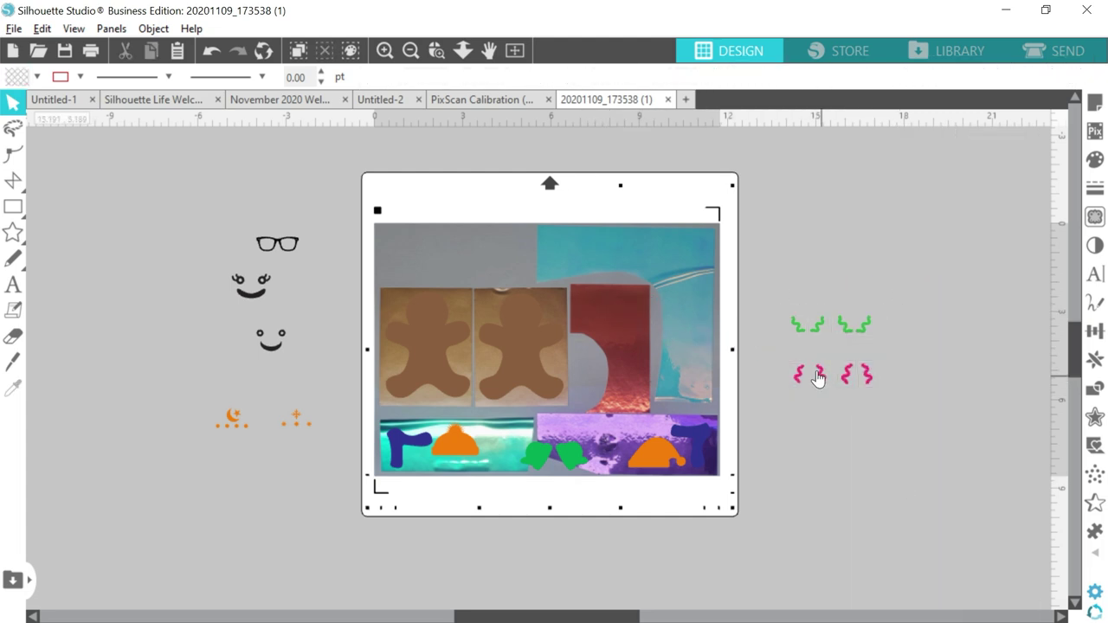
{"action": "left_click_drag", "start_coordinate": [818, 379], "coordinate": [608, 307]}
{"action": "left_click", "coordinate": [809, 324]}
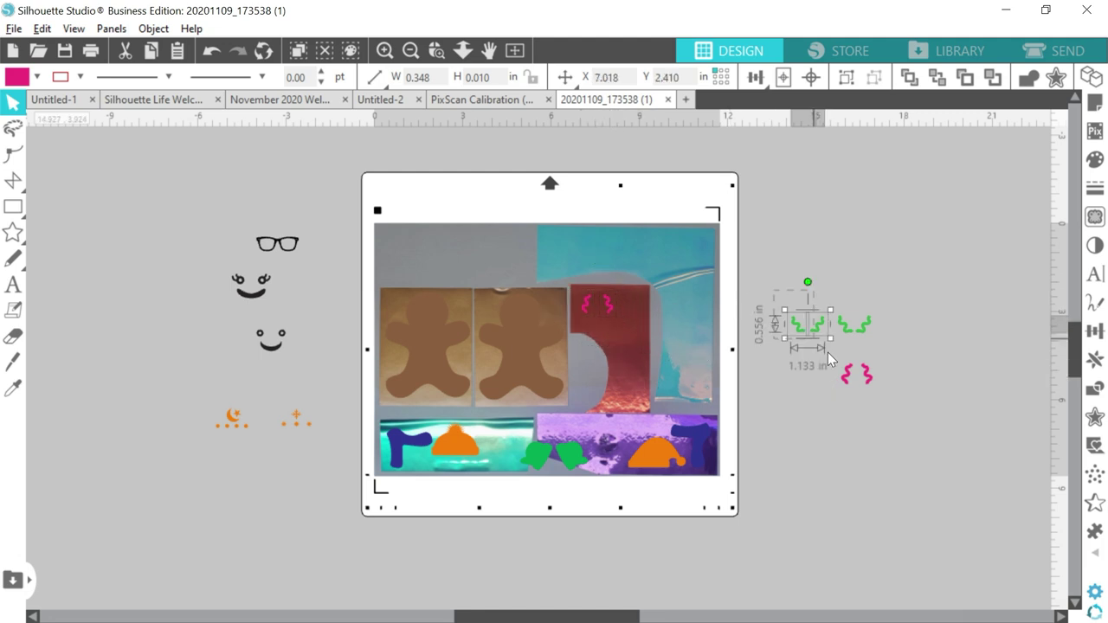
{"action": "left_click_drag", "start_coordinate": [822, 336], "coordinate": [634, 338]}
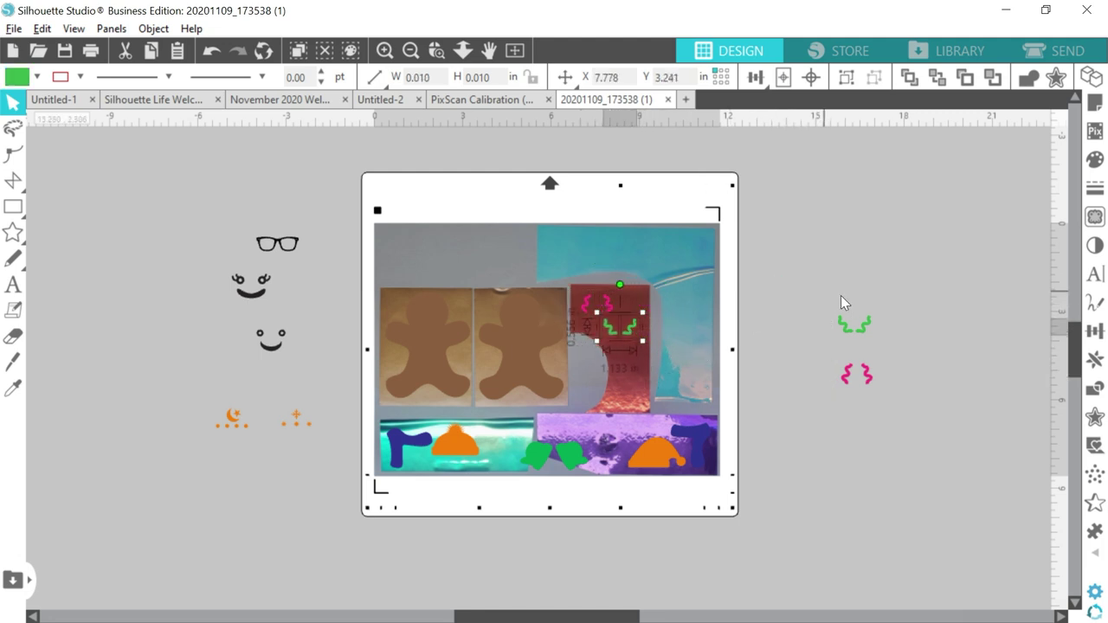
{"action": "left_click", "coordinate": [869, 329]}
{"action": "left_click_drag", "start_coordinate": [868, 329], "coordinate": [577, 242]}
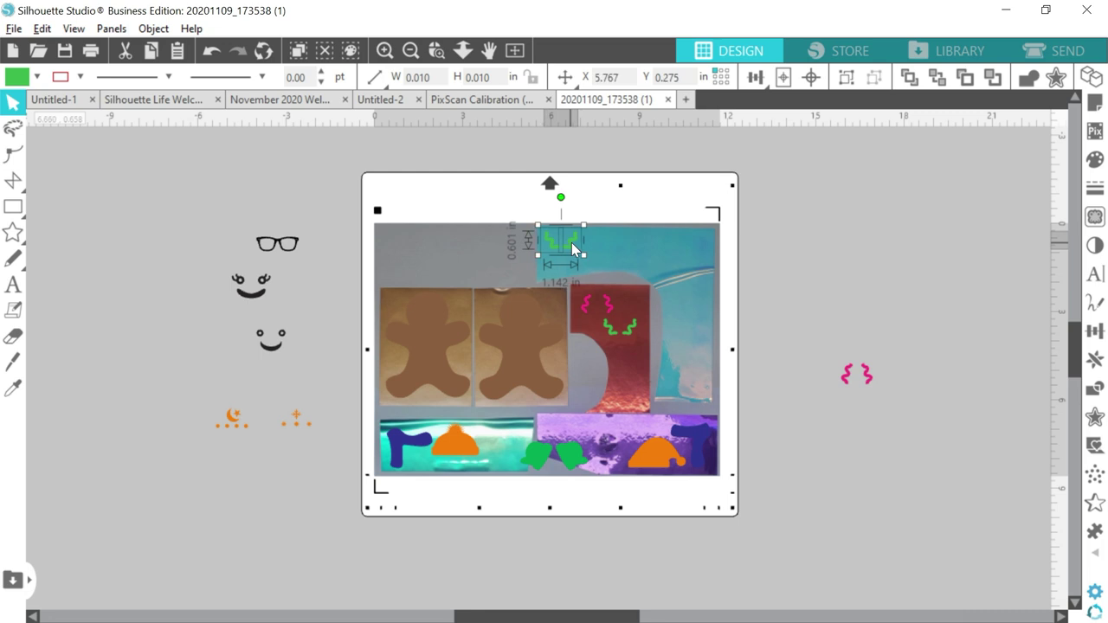
{"action": "left_click", "coordinate": [865, 375]}
{"action": "left_click_drag", "start_coordinate": [865, 375], "coordinate": [611, 244]}
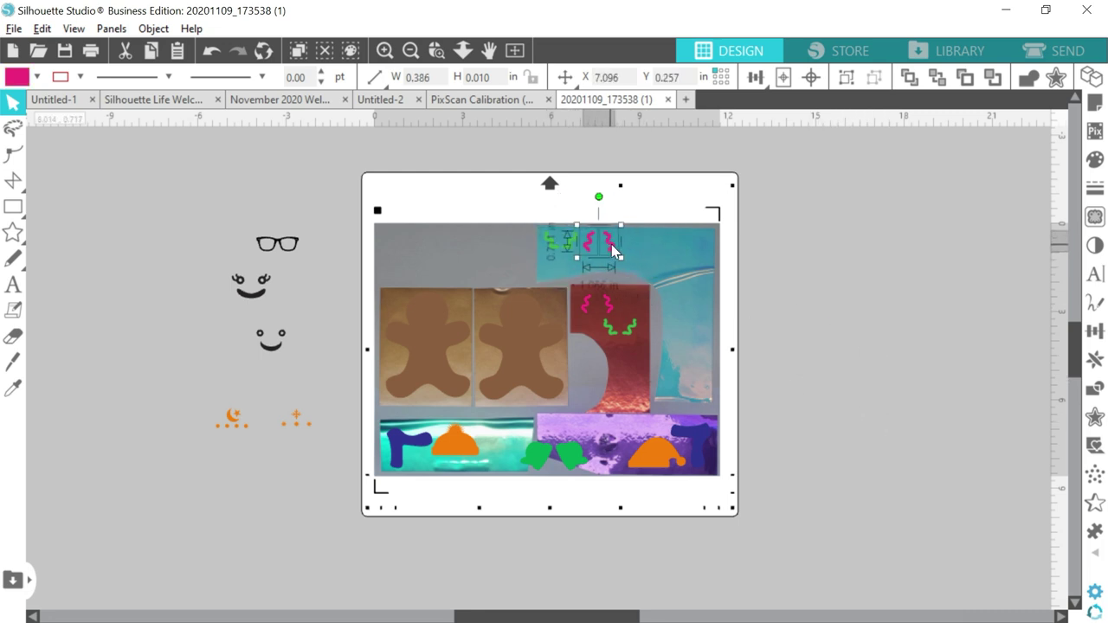
Delete the leftover glasses, faces and orange bits
{"action": "left_click", "coordinate": [566, 271]}
{"action": "left_click", "coordinate": [300, 250]}
{"action": "left_click_drag", "start_coordinate": [300, 250], "coordinate": [252, 241]}
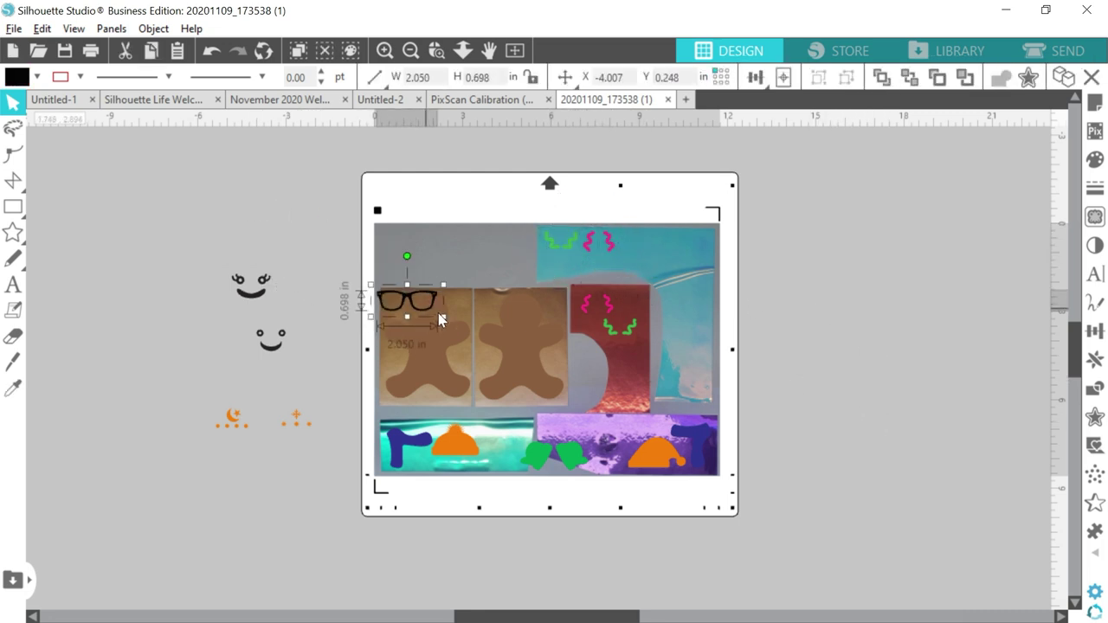
{"action": "left_click_drag", "start_coordinate": [147, 209], "coordinate": [335, 489]}
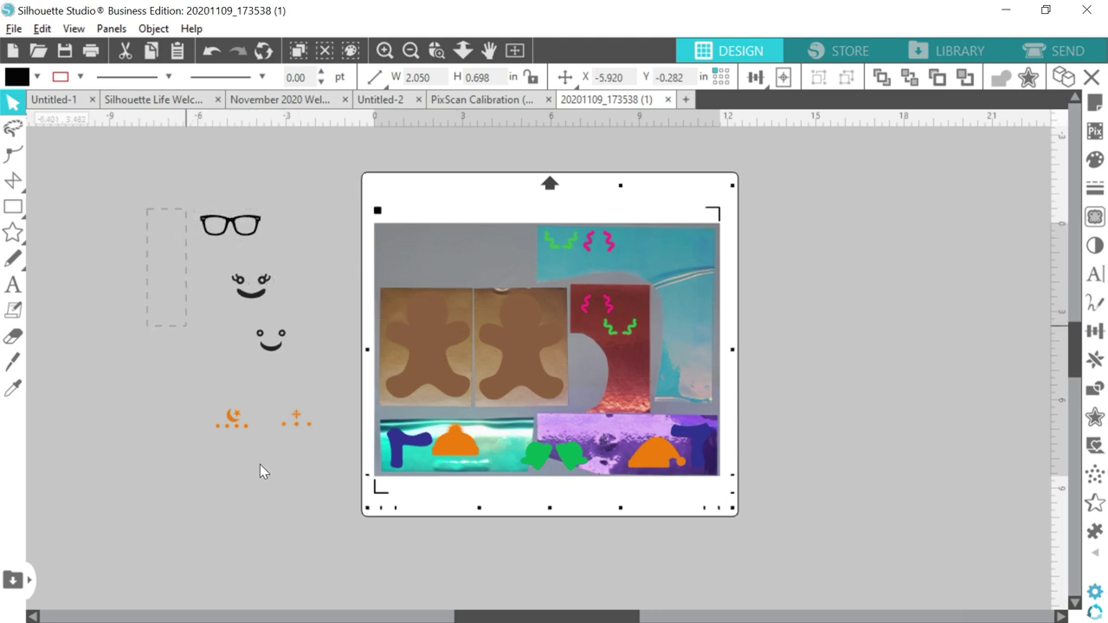
{"action": "key", "text": "Delete"}
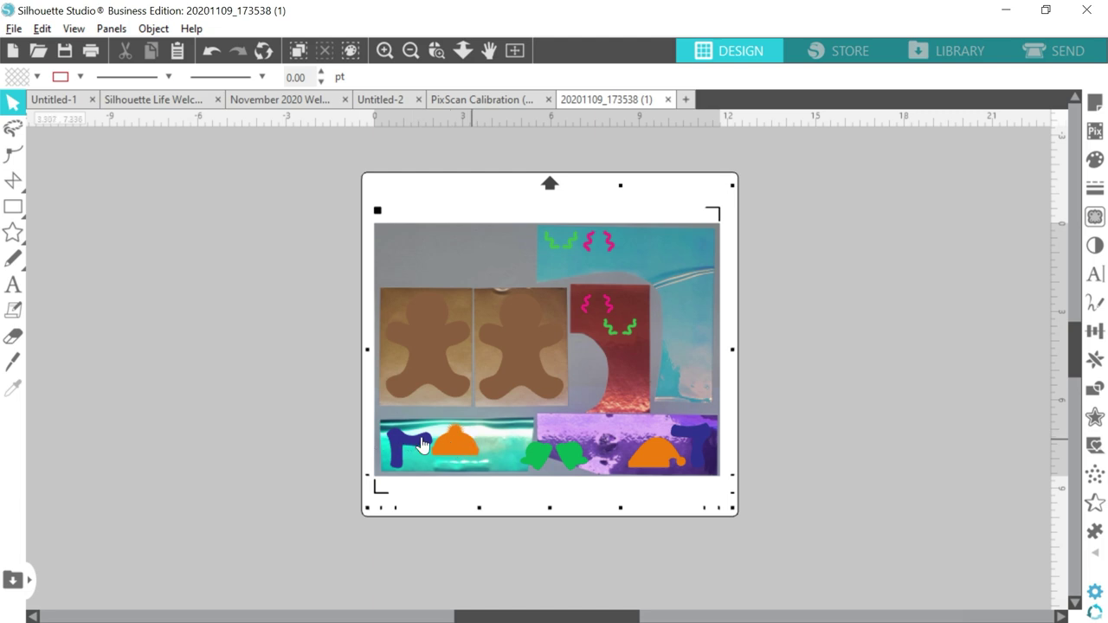
Duplicate the green mittens and place the copy on the top teal scrap beside the squiggles
{"action": "left_click_drag", "start_coordinate": [576, 447], "coordinate": [594, 437]}
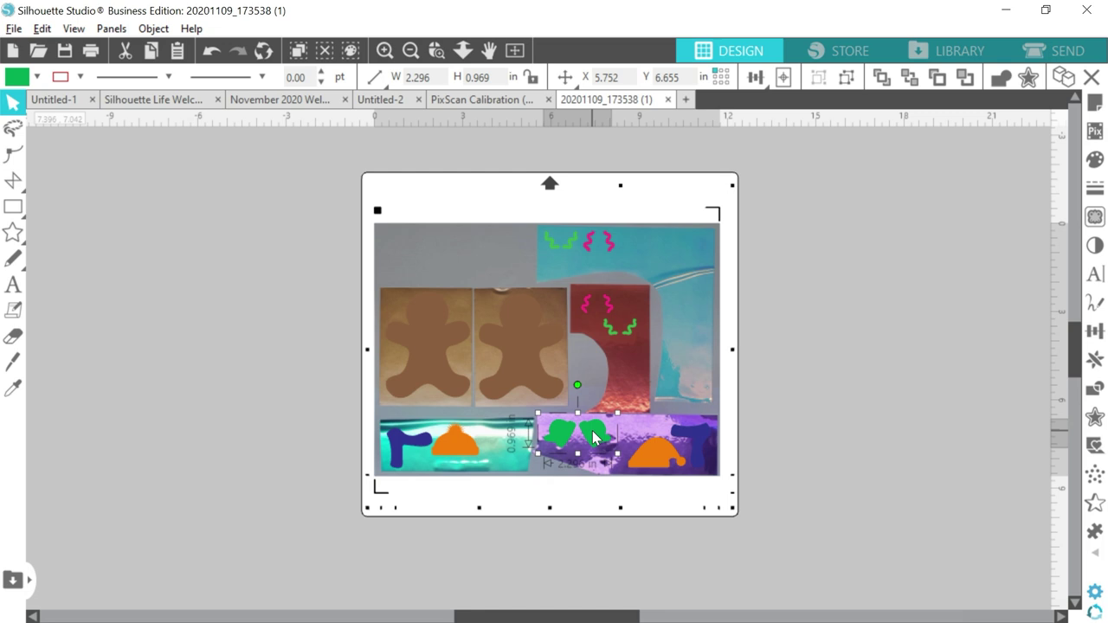
{"action": "key", "text": "ctrl+d"}
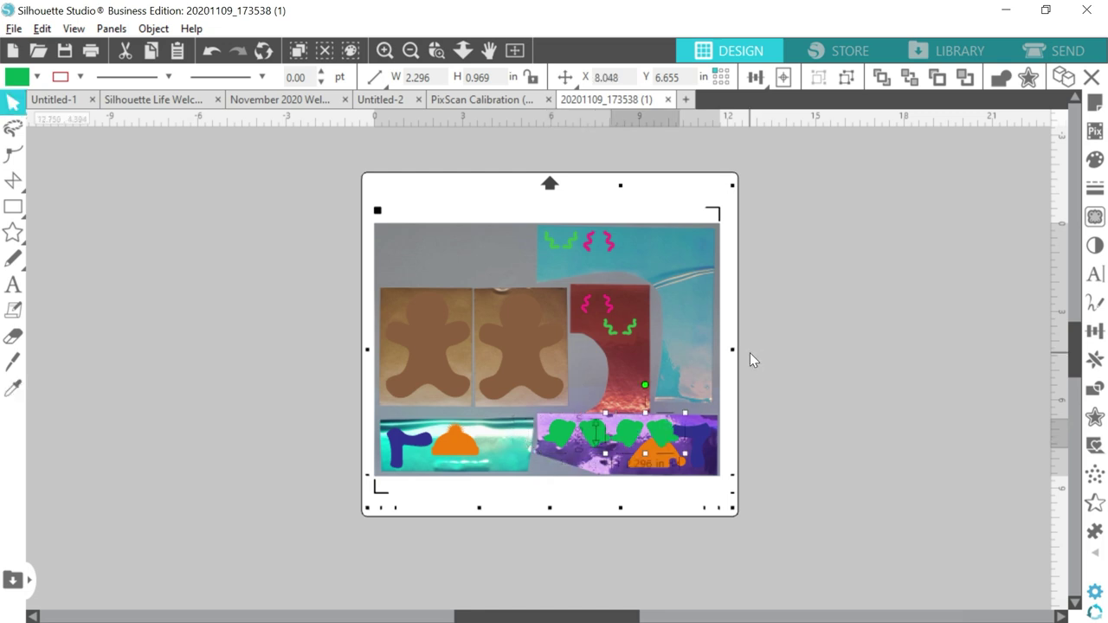
{"action": "mouse_move", "coordinate": [667, 430]}
{"action": "left_mouse_down"}
{"action": "mouse_move", "coordinate": [652, 280]}
{"action": "mouse_move", "coordinate": [694, 243]}
{"action": "mouse_move", "coordinate": [683, 243]}
{"action": "left_mouse_up"}
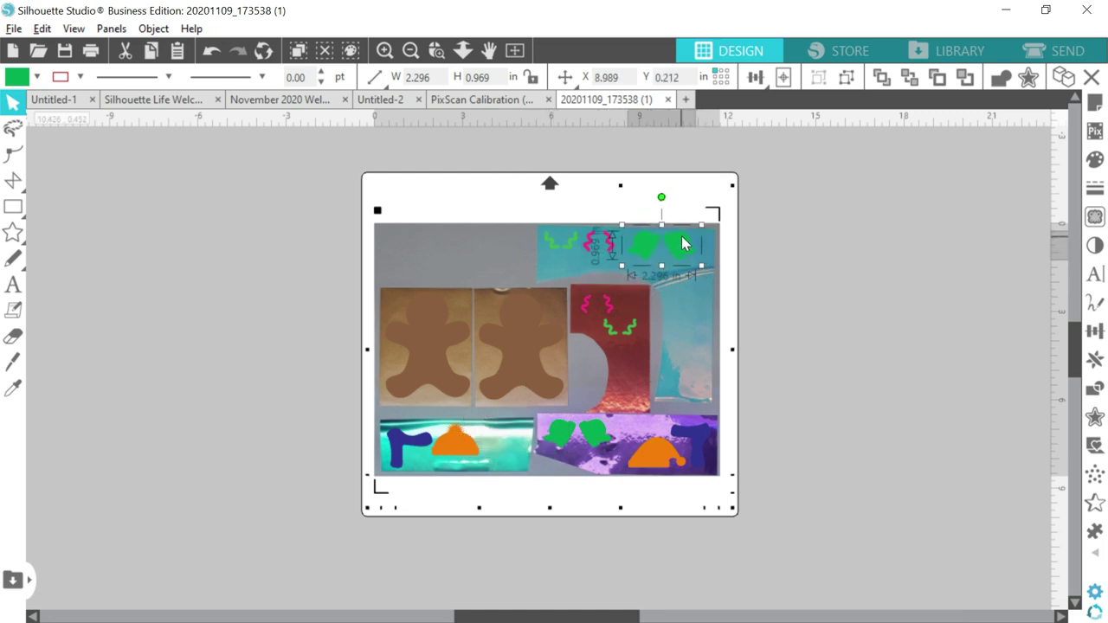
{"action": "left_click", "coordinate": [753, 254]}
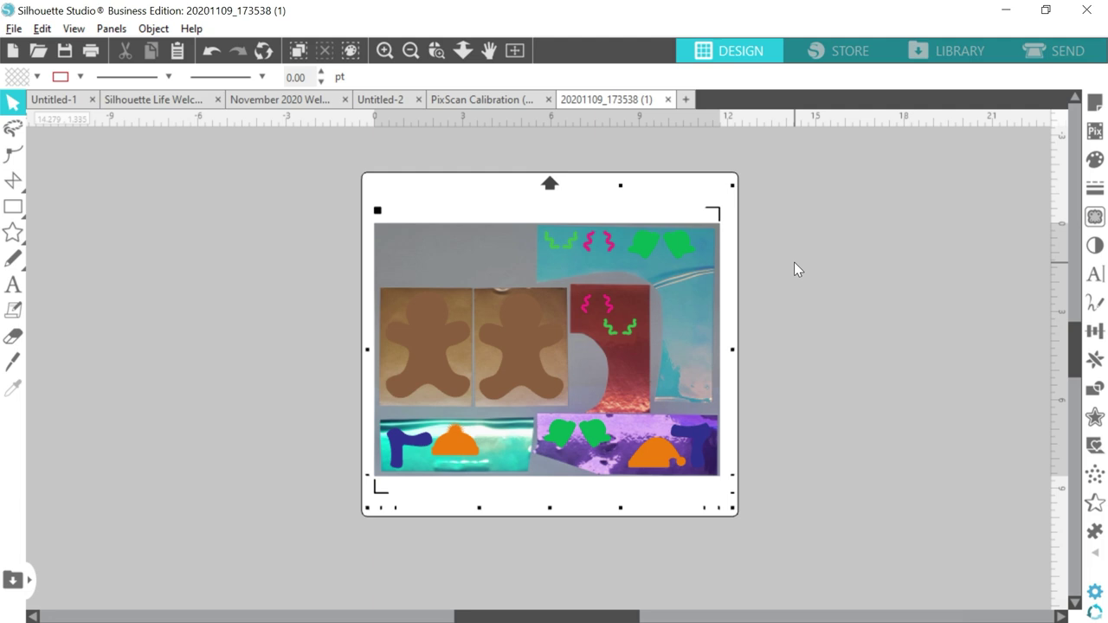
In the Send panel, choose Vinyl, Glossy material, Cut action and Ratchet Blade tool
{"action": "left_click", "coordinate": [1056, 50]}
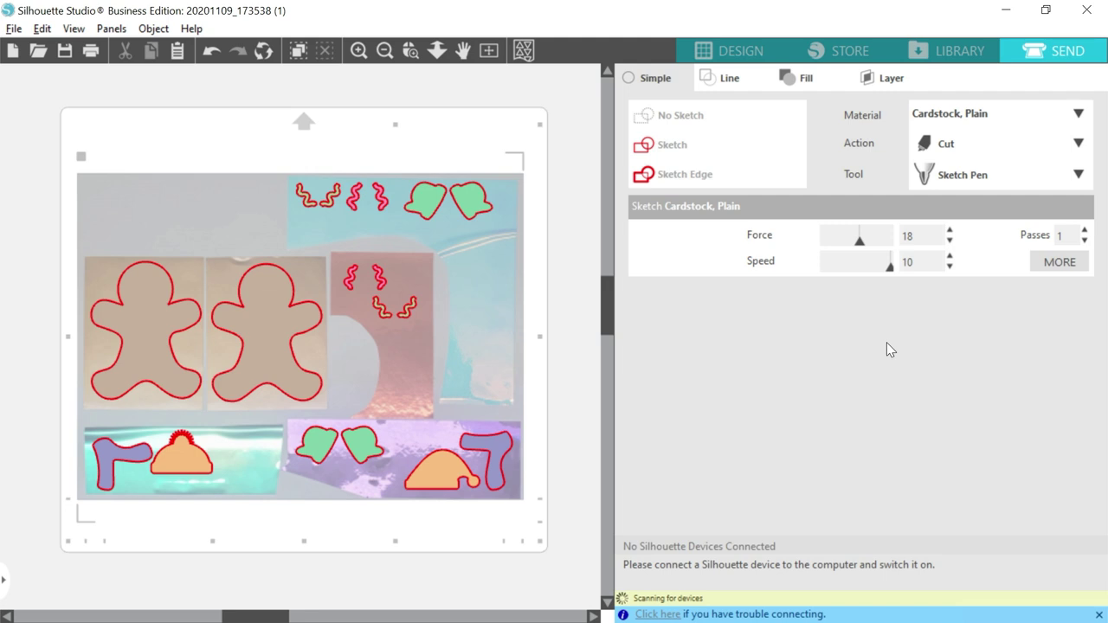
{"action": "left_click", "coordinate": [952, 116]}
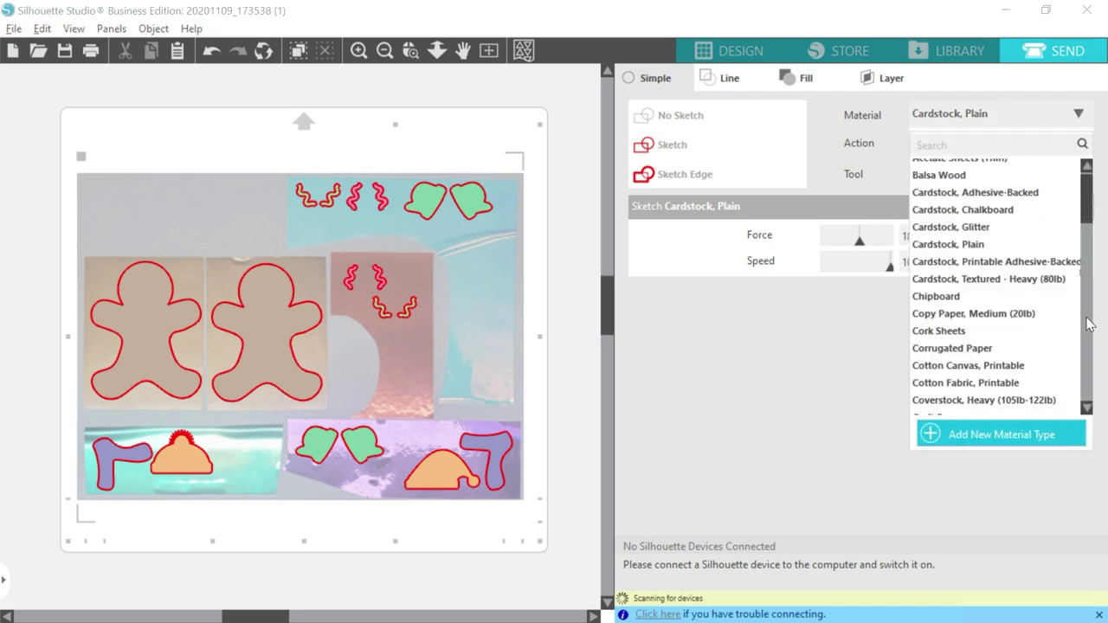
{"action": "left_click_drag", "start_coordinate": [1089, 323], "coordinate": [1089, 368]}
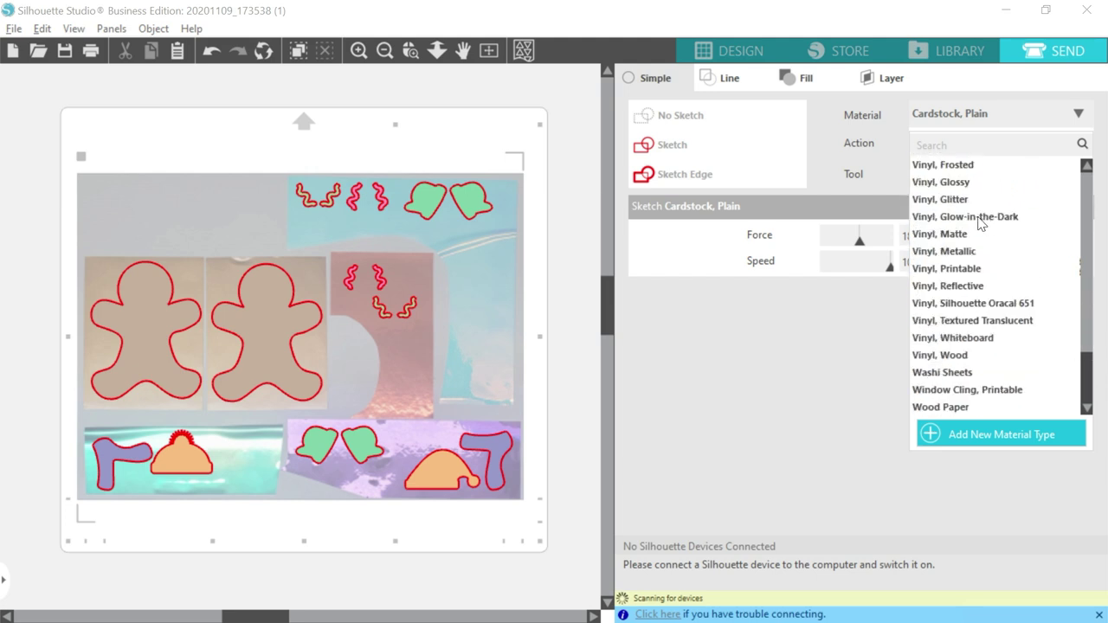
{"action": "left_click", "coordinate": [952, 182]}
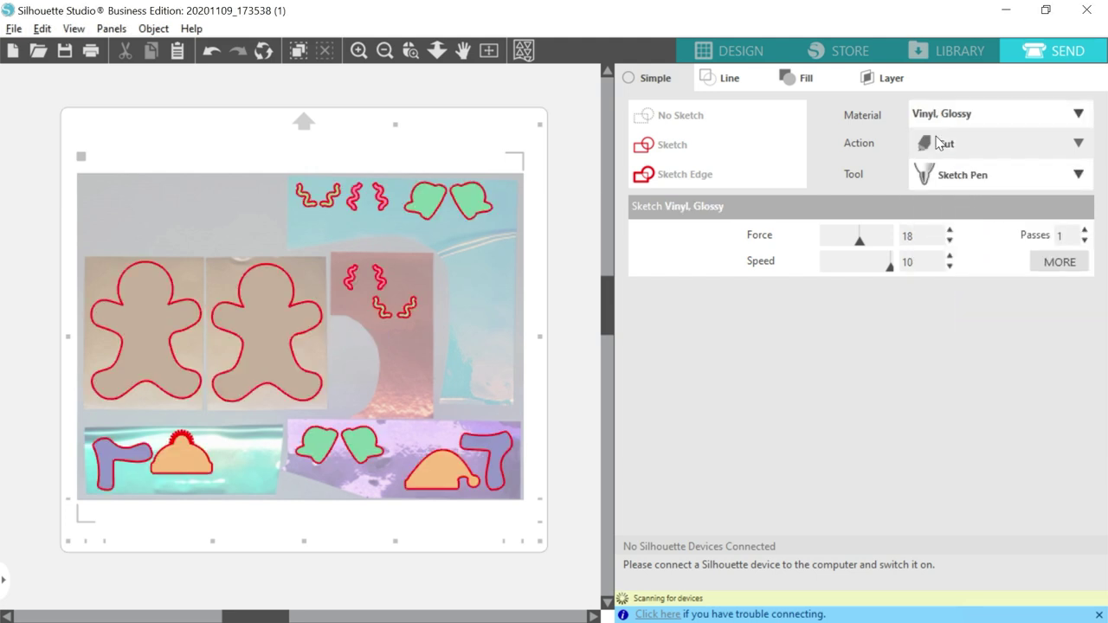
{"action": "left_click", "coordinate": [935, 174]}
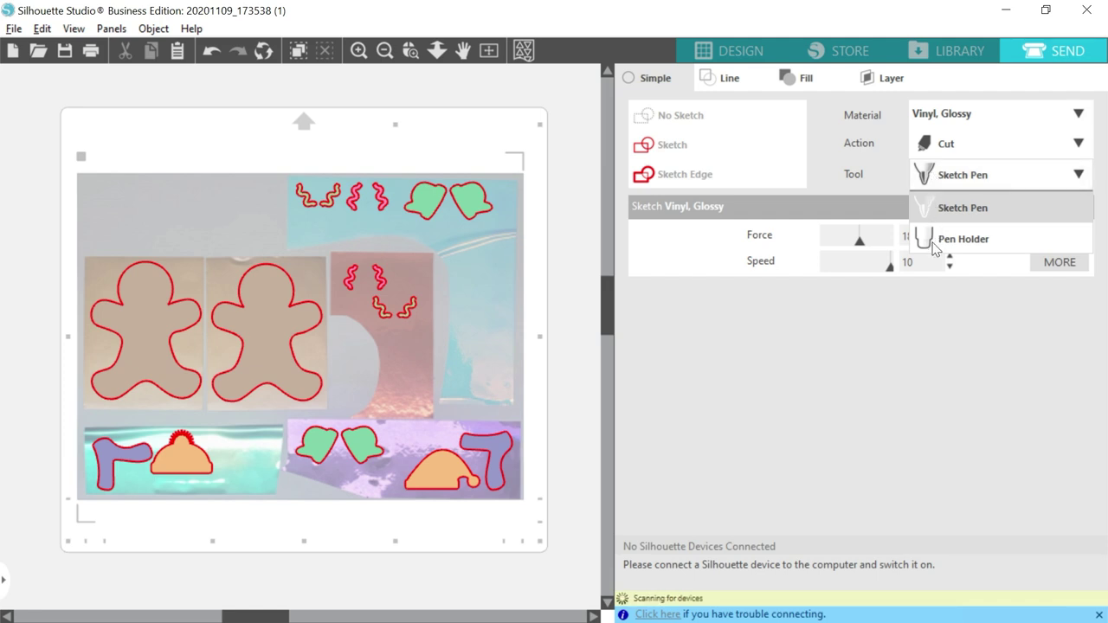
{"action": "left_click", "coordinate": [752, 144]}
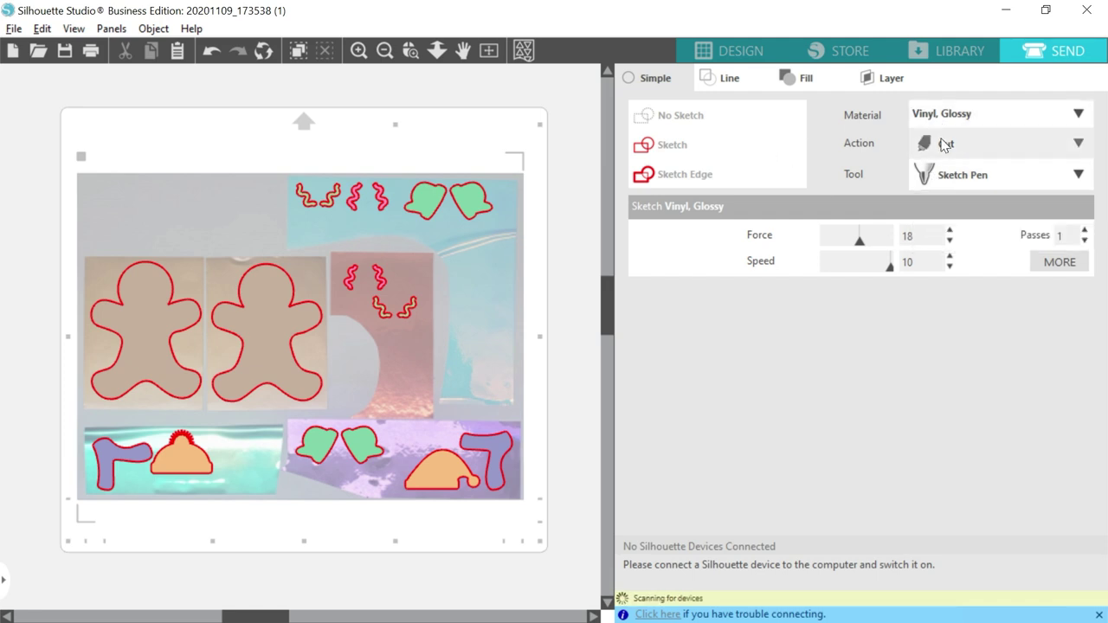
{"action": "left_click", "coordinate": [943, 145]}
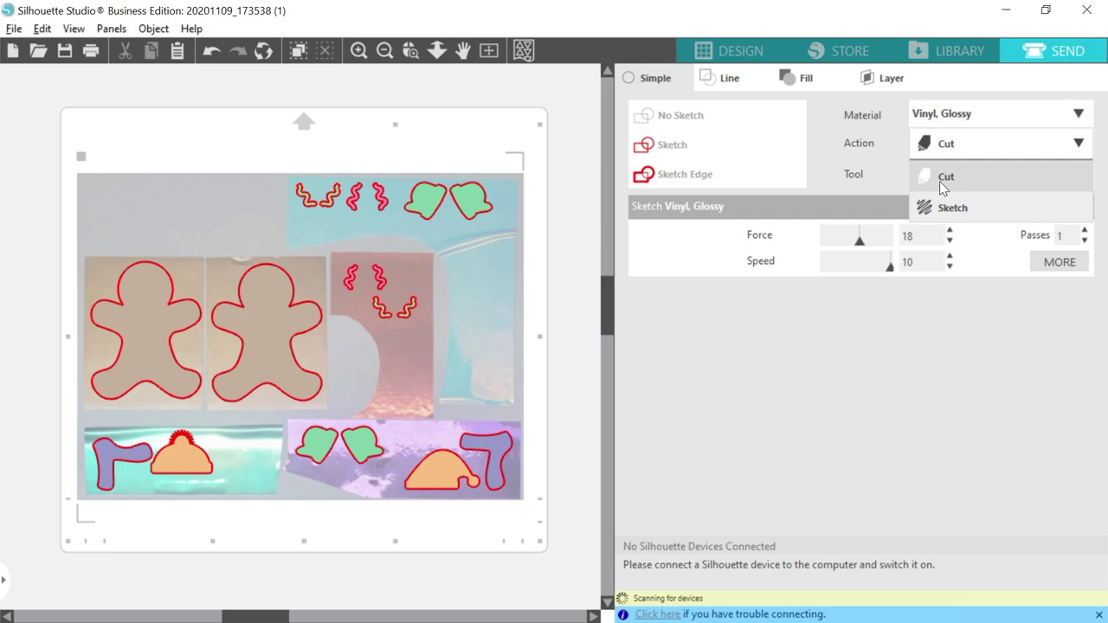
{"action": "left_click", "coordinate": [939, 178]}
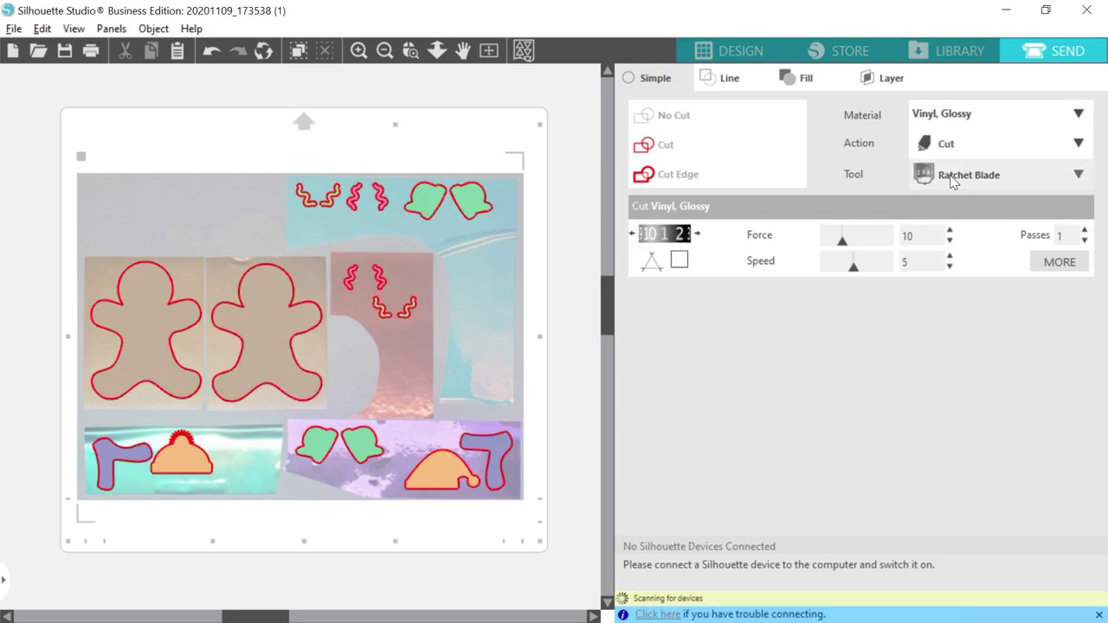
{"action": "left_click", "coordinate": [952, 176]}
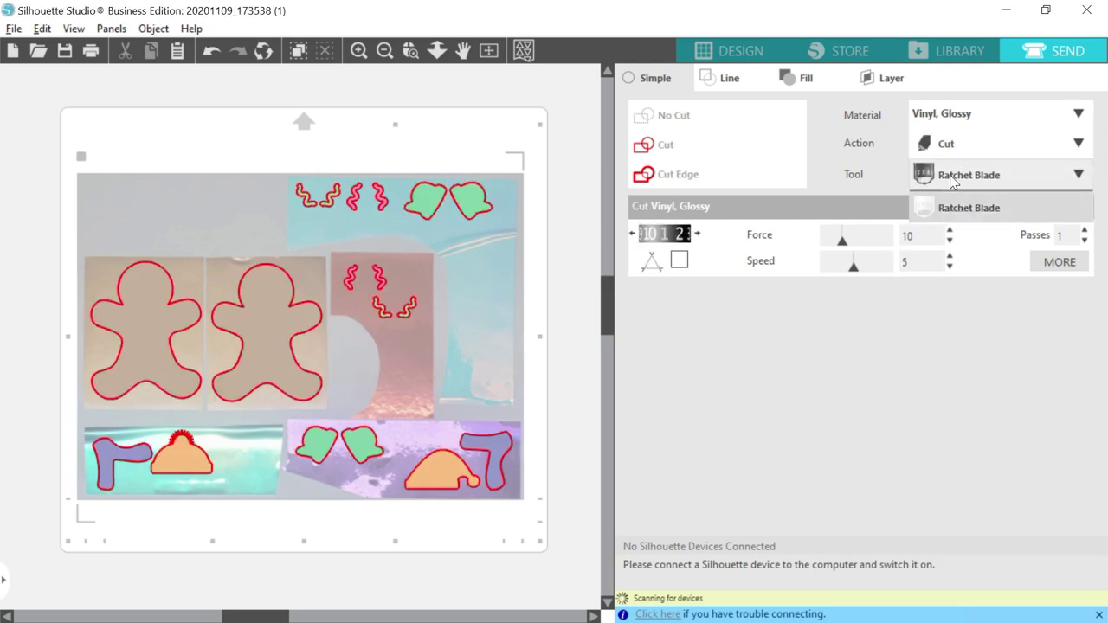
{"action": "left_click", "coordinate": [952, 177]}
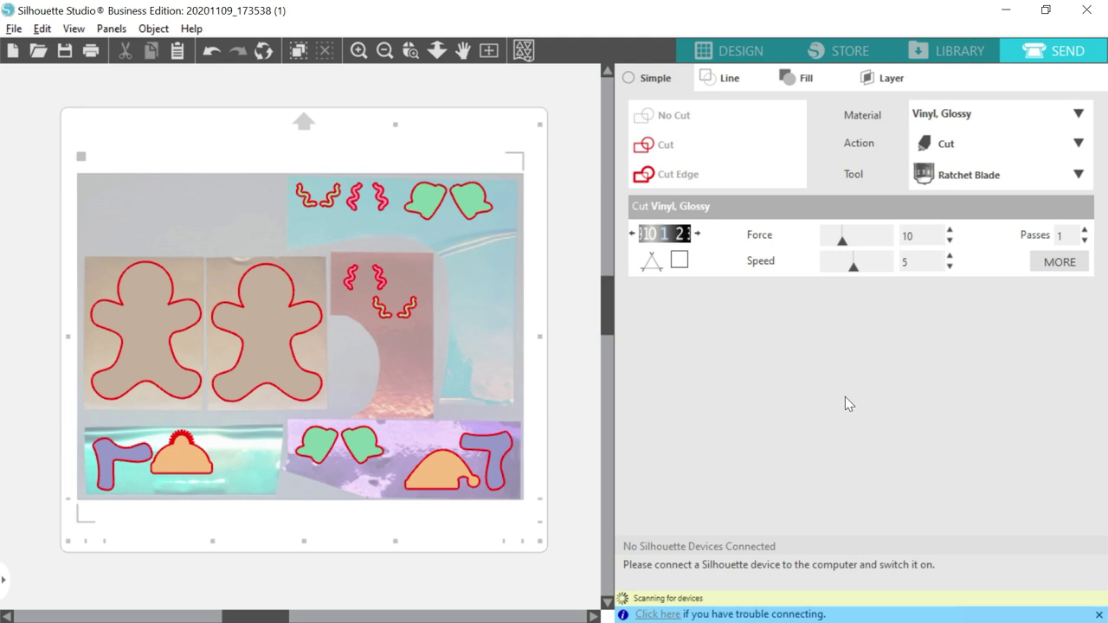